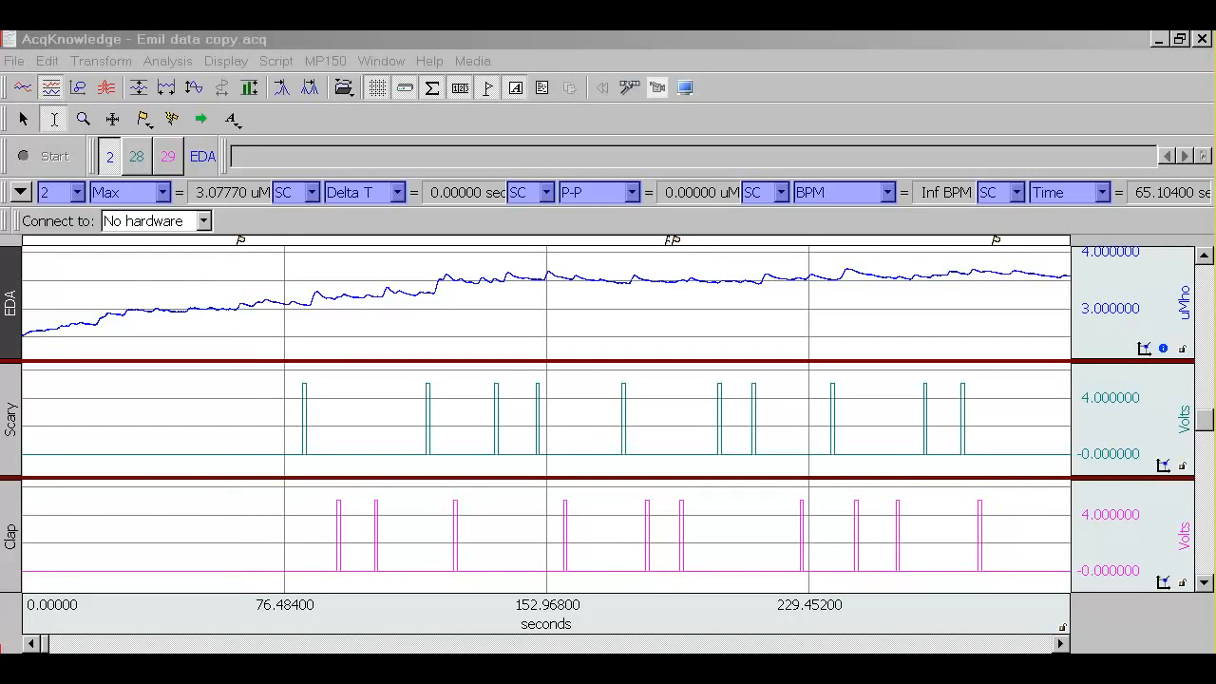
Convert the digital inputs to stimulus events from the upper eight digital lines (D8-D15), with a transition latency of 0 seconds
{"action": "left_click", "coordinate": [233, 36]}
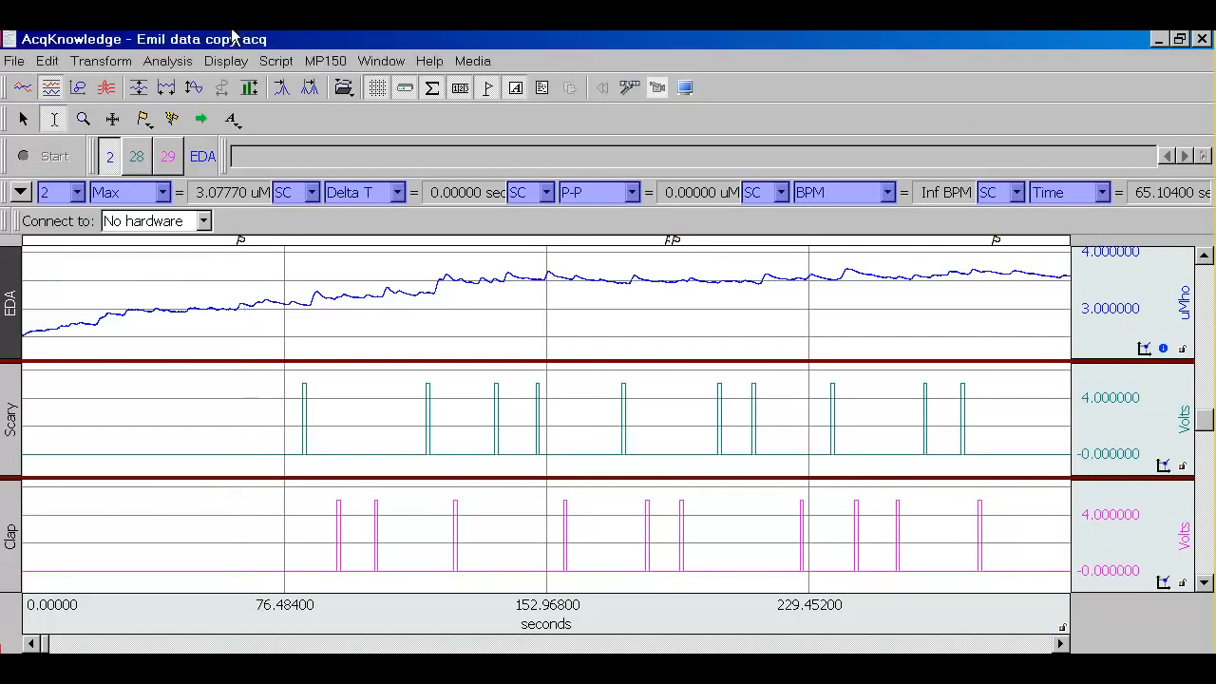
{"action": "left_click", "coordinate": [166, 62]}
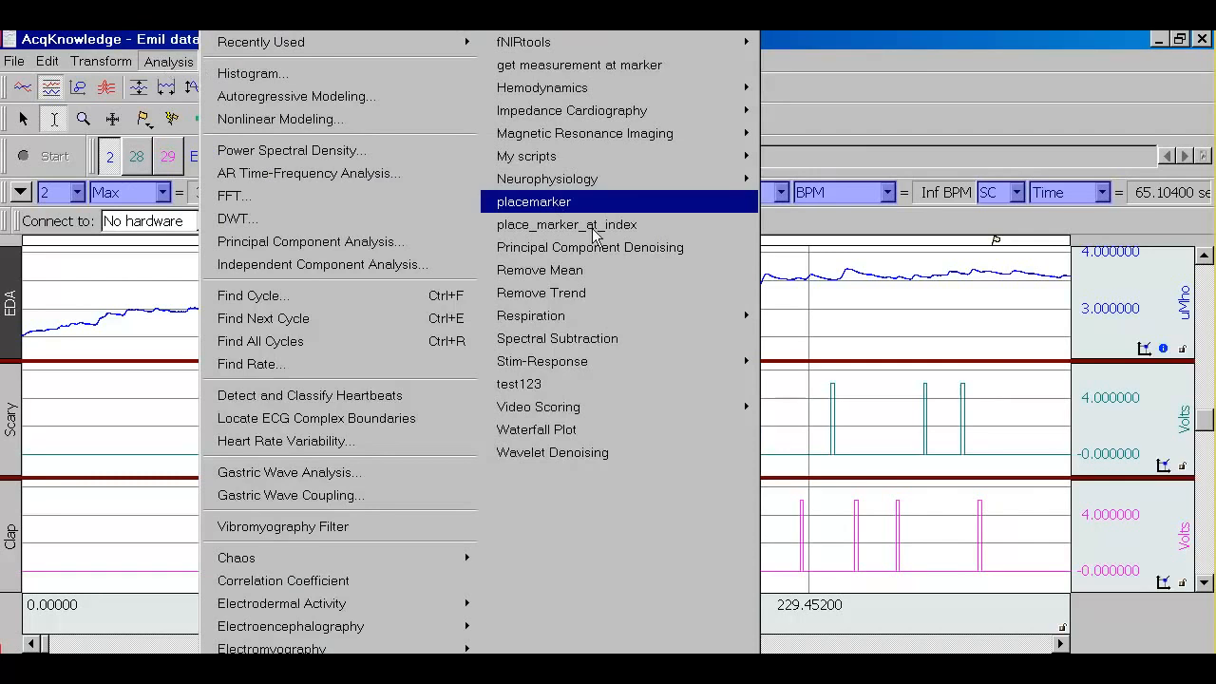
{"action": "mouse_move", "coordinate": [703, 366]}
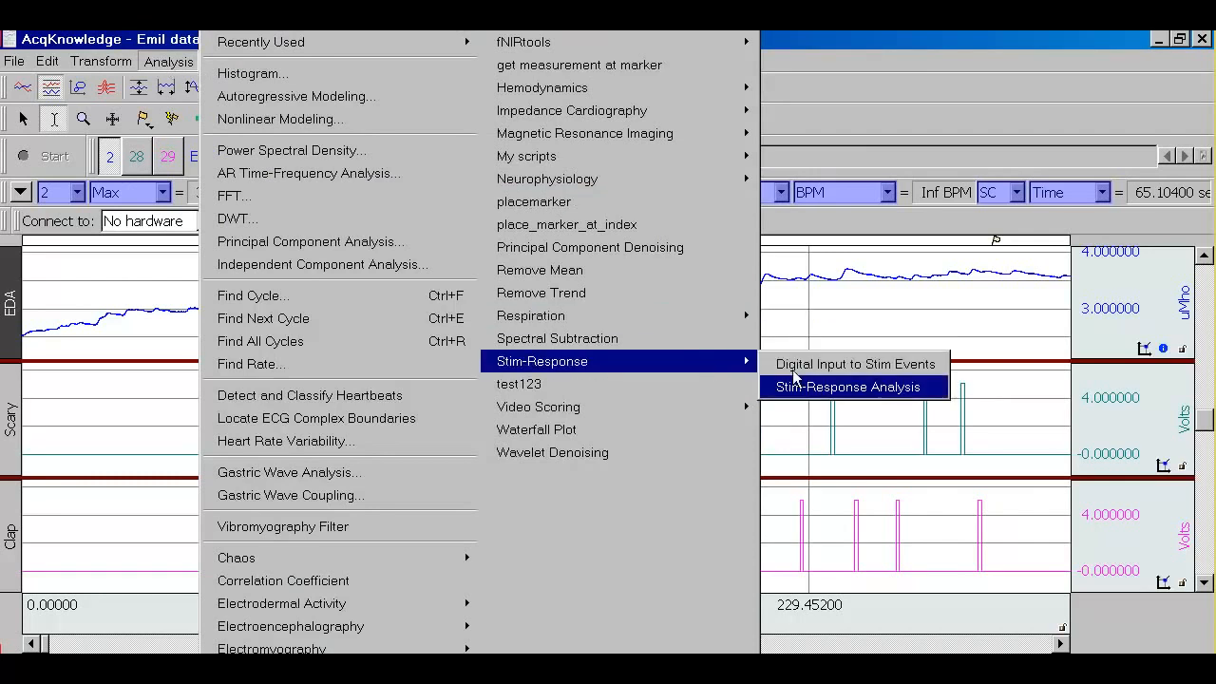
{"action": "left_click", "coordinate": [903, 363]}
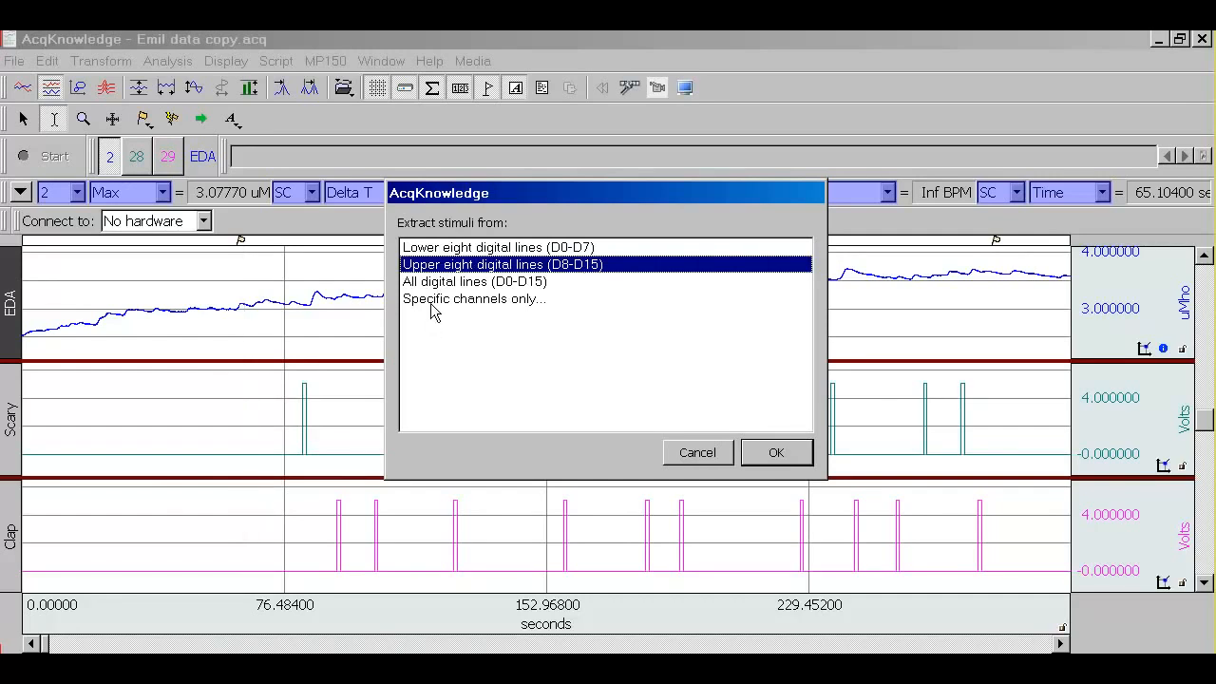
{"action": "left_click", "coordinate": [787, 451]}
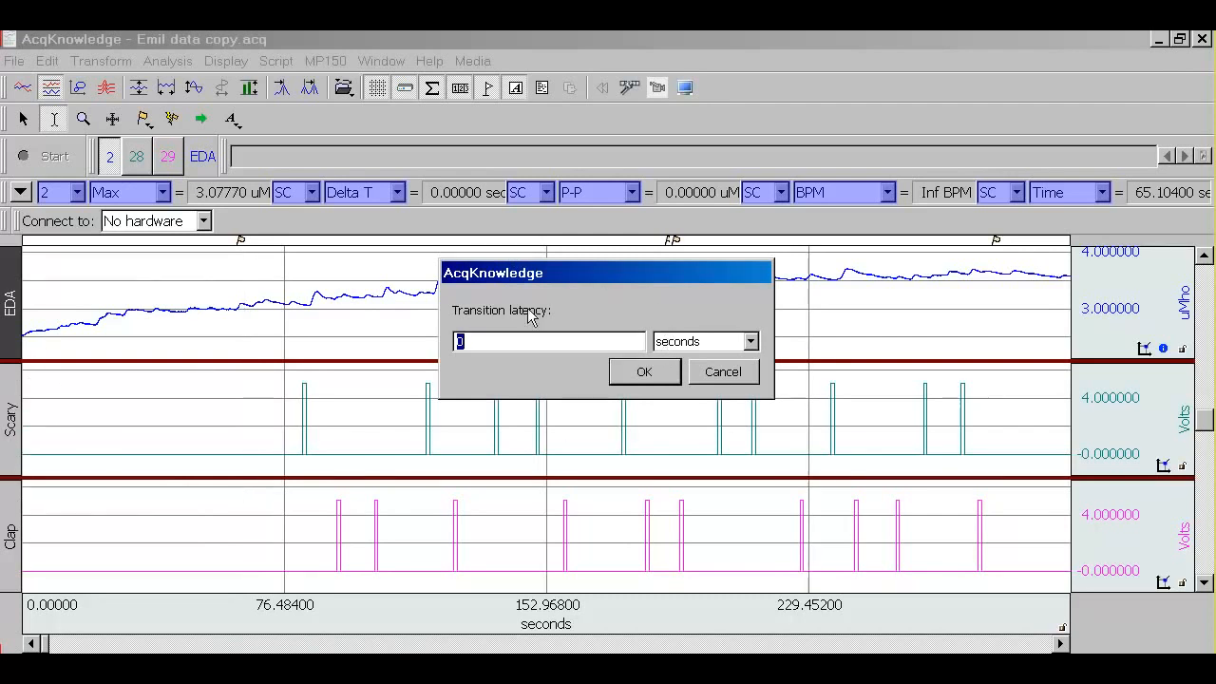
{"action": "left_click", "coordinate": [639, 375]}
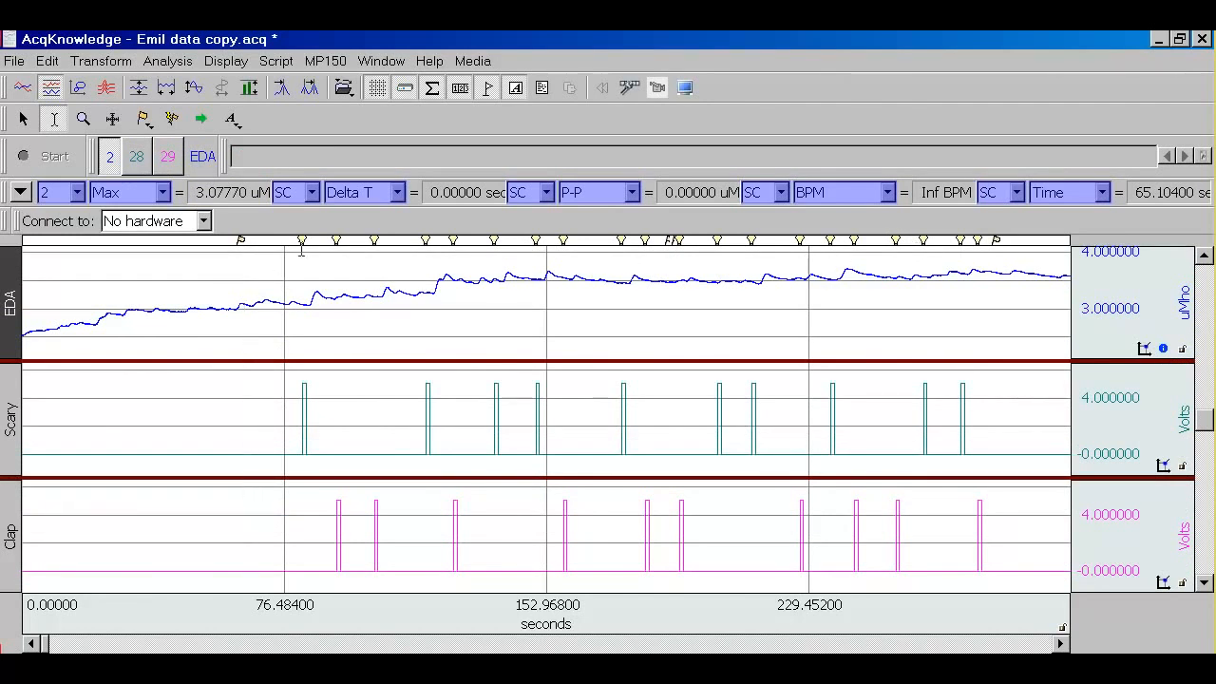
{"action": "mouse_move", "coordinate": [306, 249]}
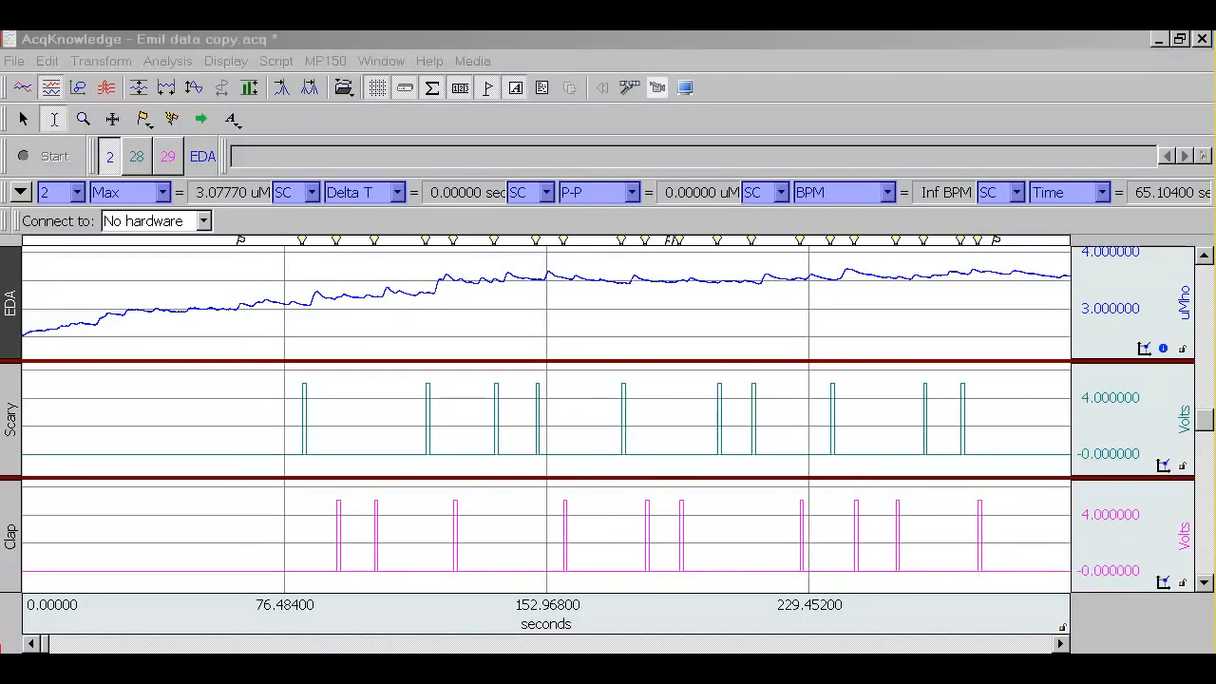
Confirm the EDA preferences: Excel Spreadsheet Only output, 0.05 Hz High Pass Filter, 0.02 umho SCR threshold and rejection under 10% of max
{"action": "left_click", "coordinate": [342, 38]}
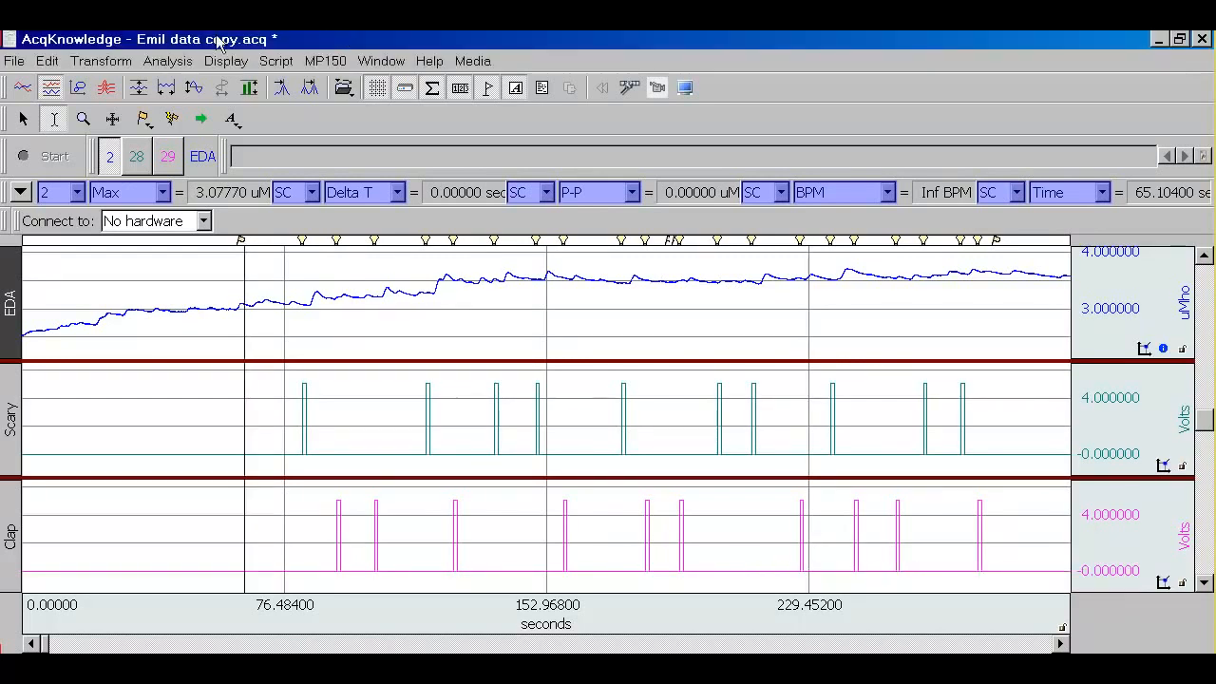
{"action": "left_click", "coordinate": [169, 60]}
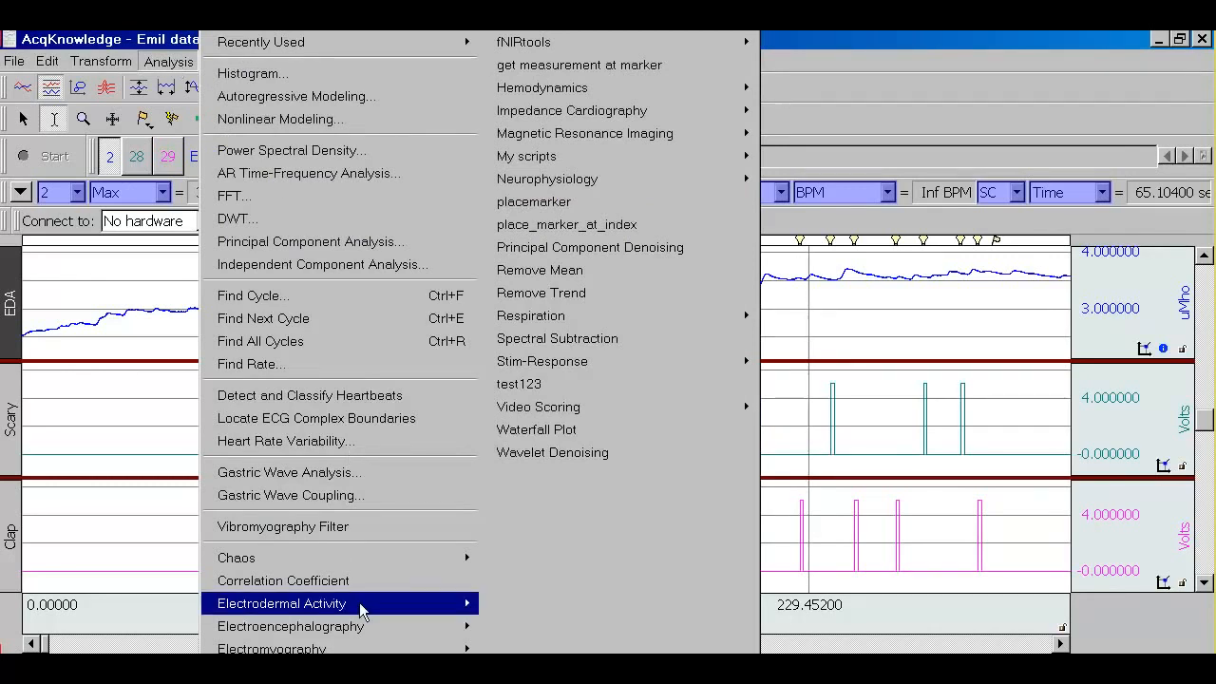
{"action": "mouse_move", "coordinate": [359, 602]}
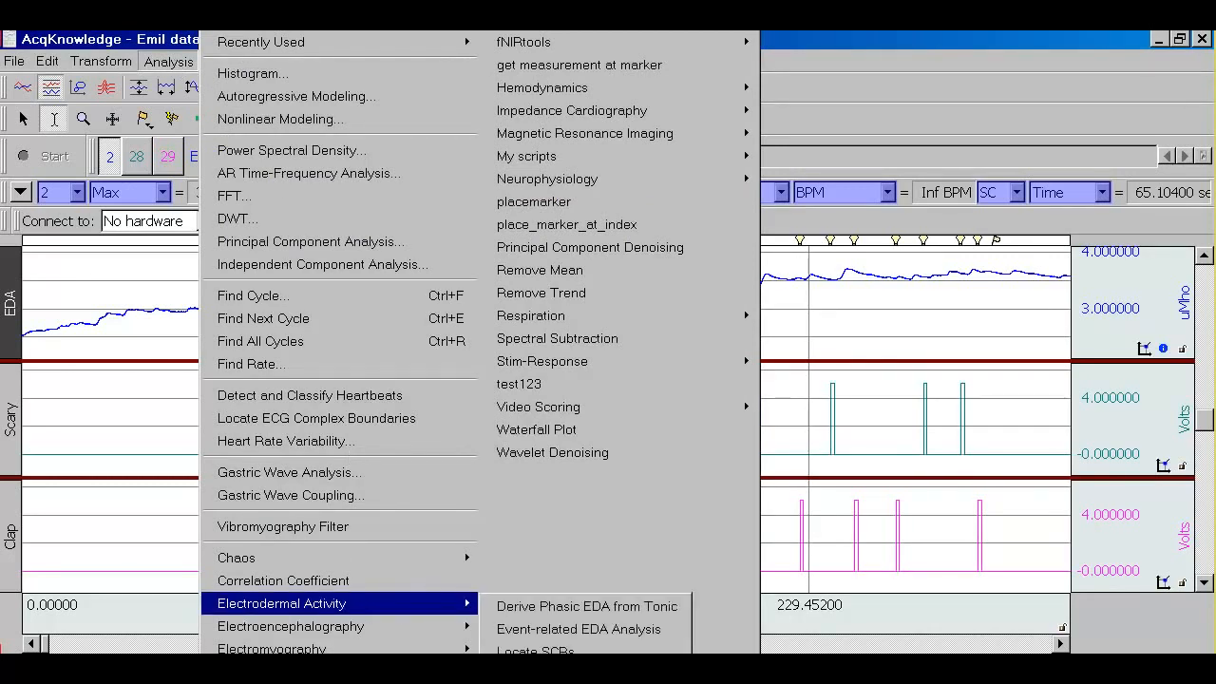
{"action": "left_click", "coordinate": [551, 605]}
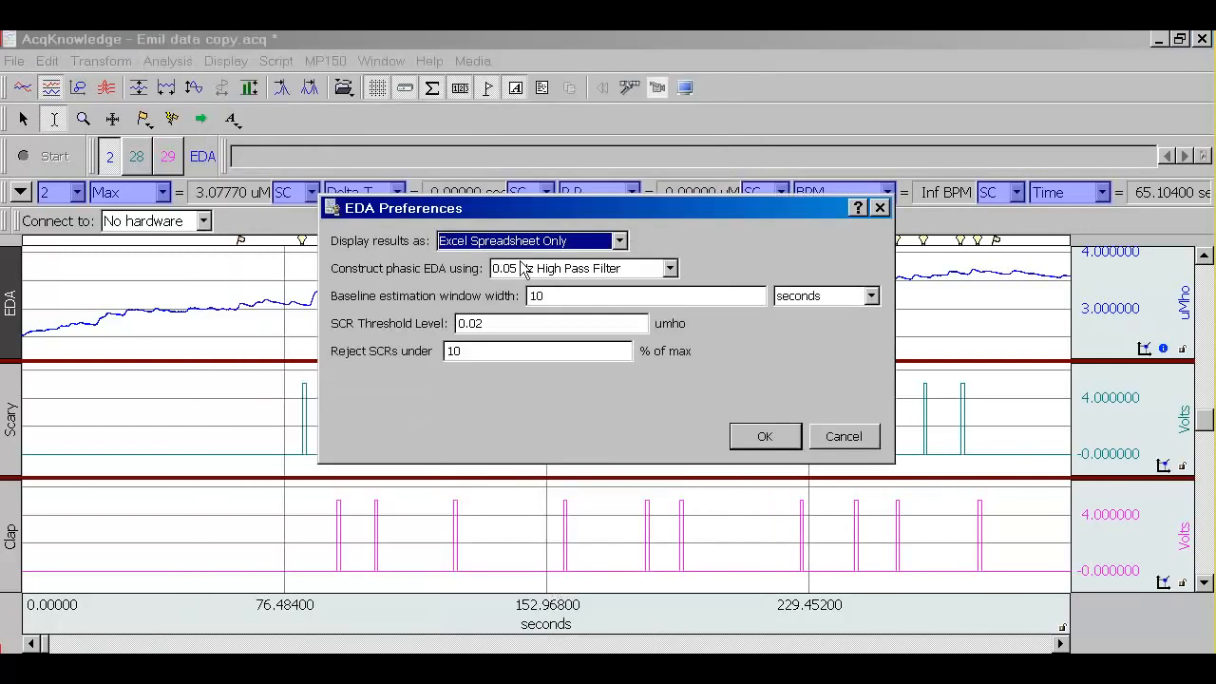
{"action": "left_click", "coordinate": [670, 269]}
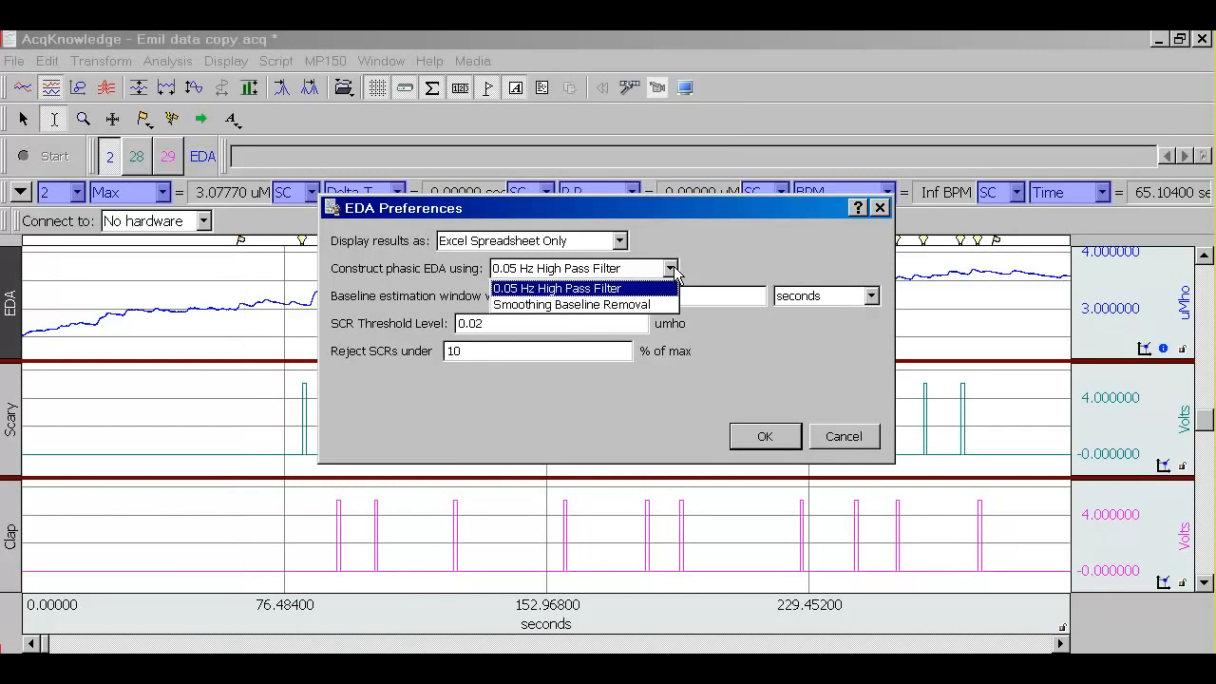
{"action": "left_click", "coordinate": [670, 270]}
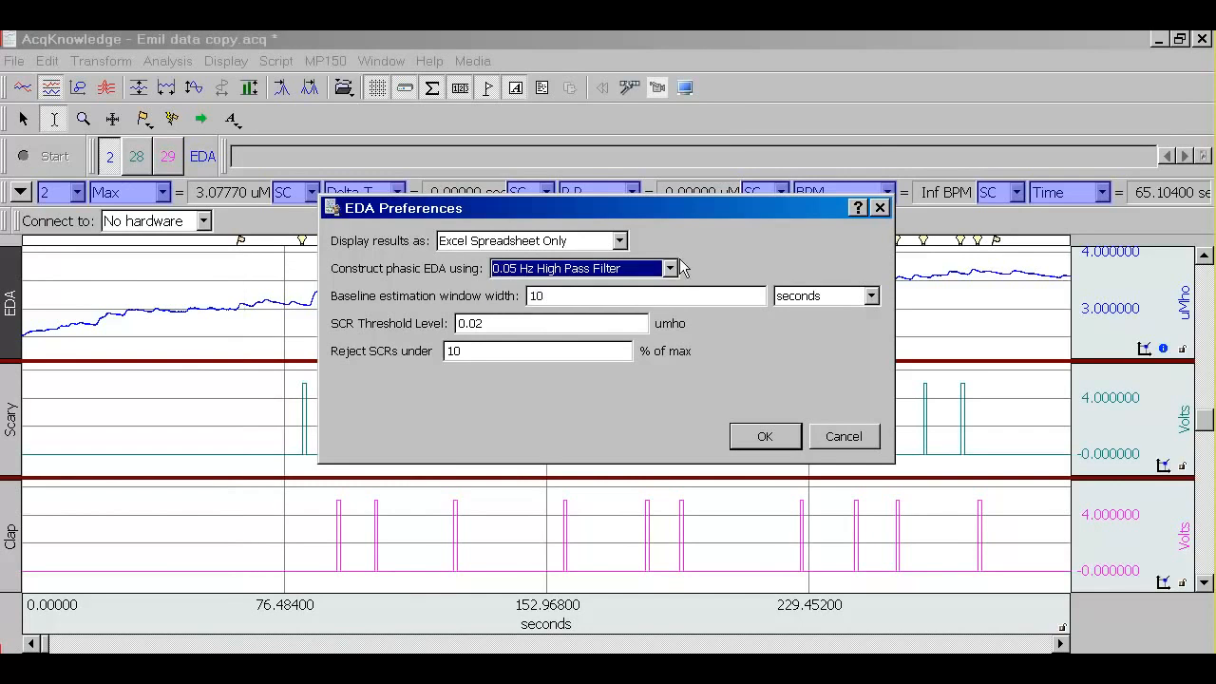
{"action": "left_click", "coordinate": [500, 323]}
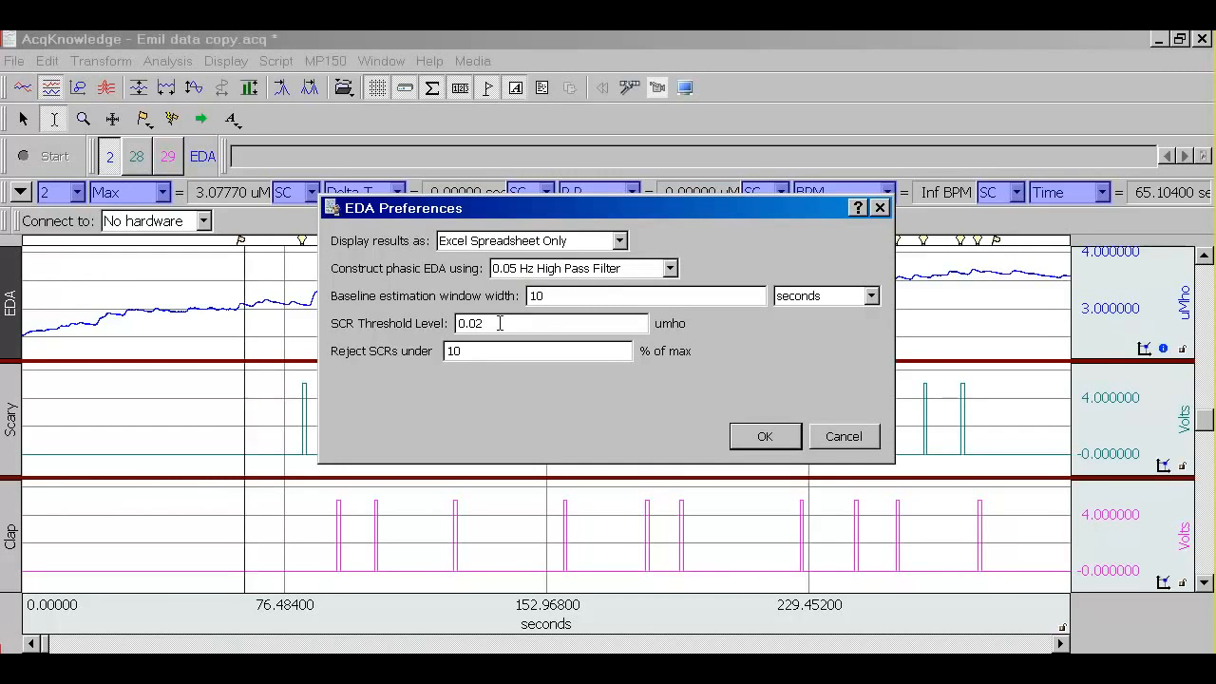
{"action": "left_click", "coordinate": [488, 351]}
{"action": "left_click", "coordinate": [771, 443]}
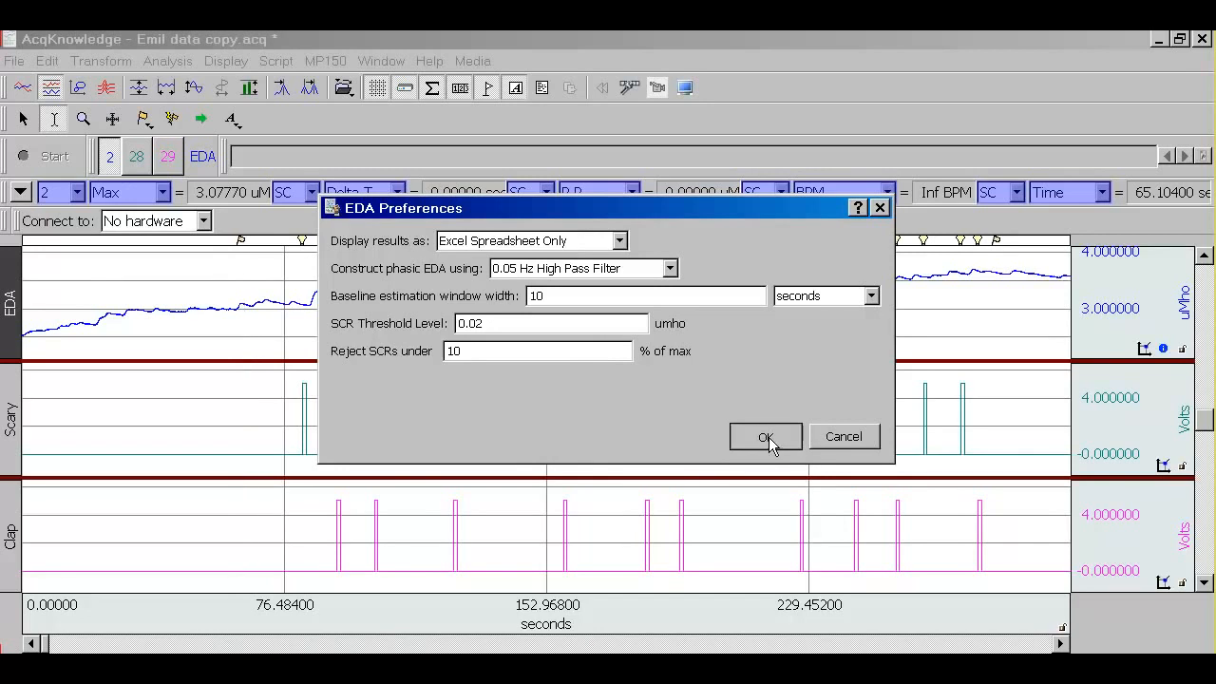
Run Event-related EDA Analysis on CH2, EDA for Stimulus Delivery events, with 1 to 5 seconds separation, tables sorted by event label
{"action": "left_click", "coordinate": [169, 61]}
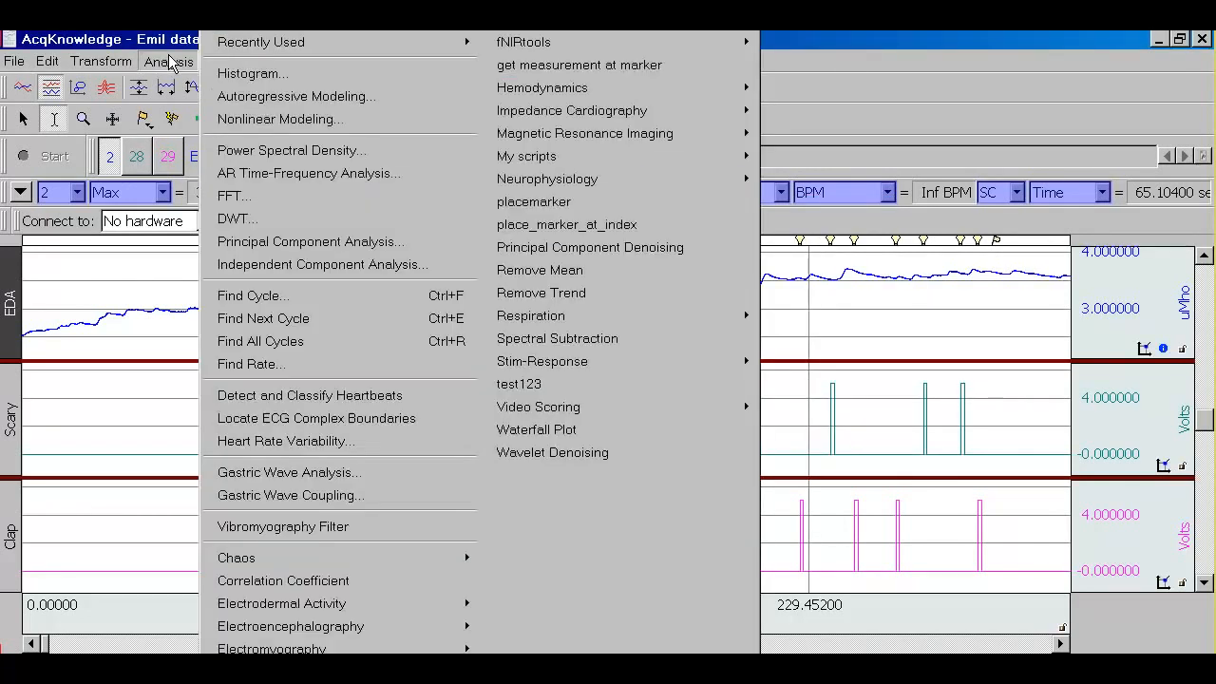
{"action": "mouse_move", "coordinate": [407, 599]}
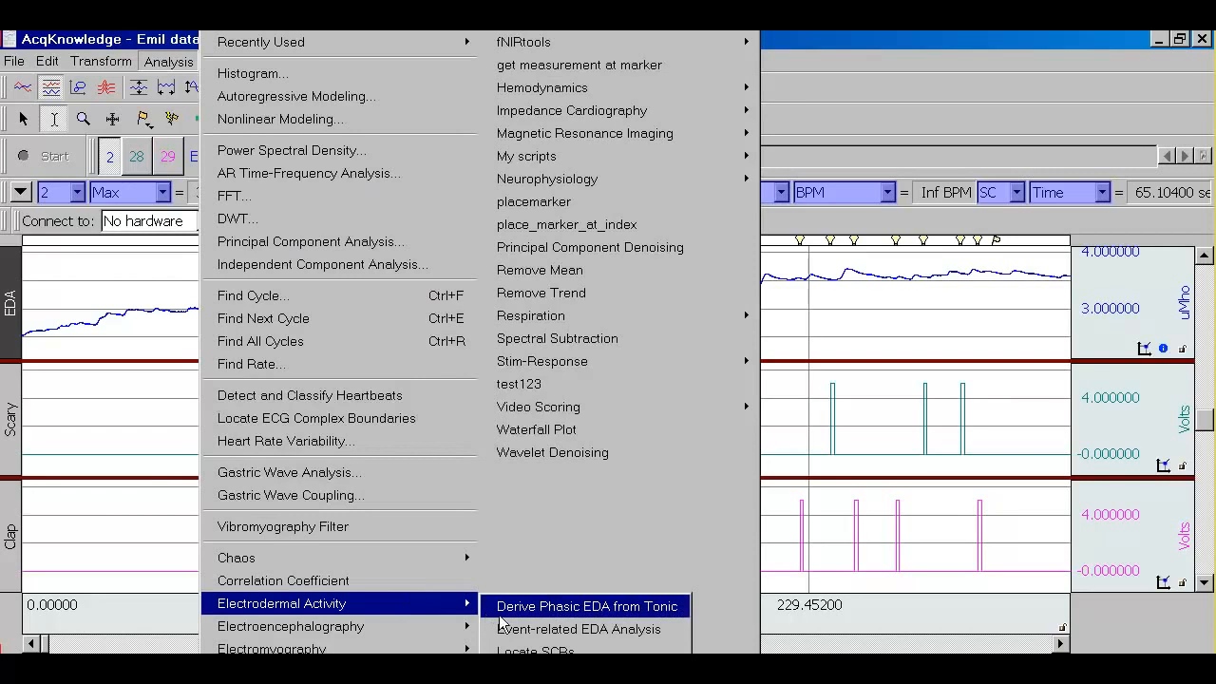
{"action": "left_click", "coordinate": [612, 629]}
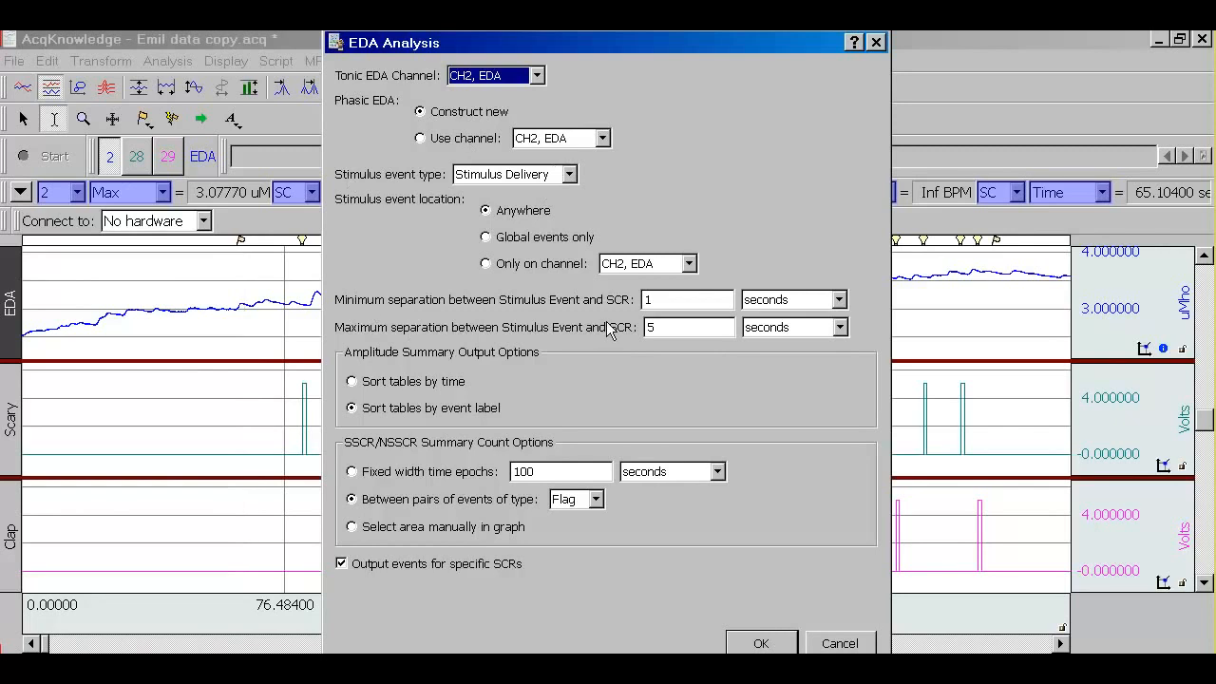
{"action": "left_click", "coordinate": [672, 300]}
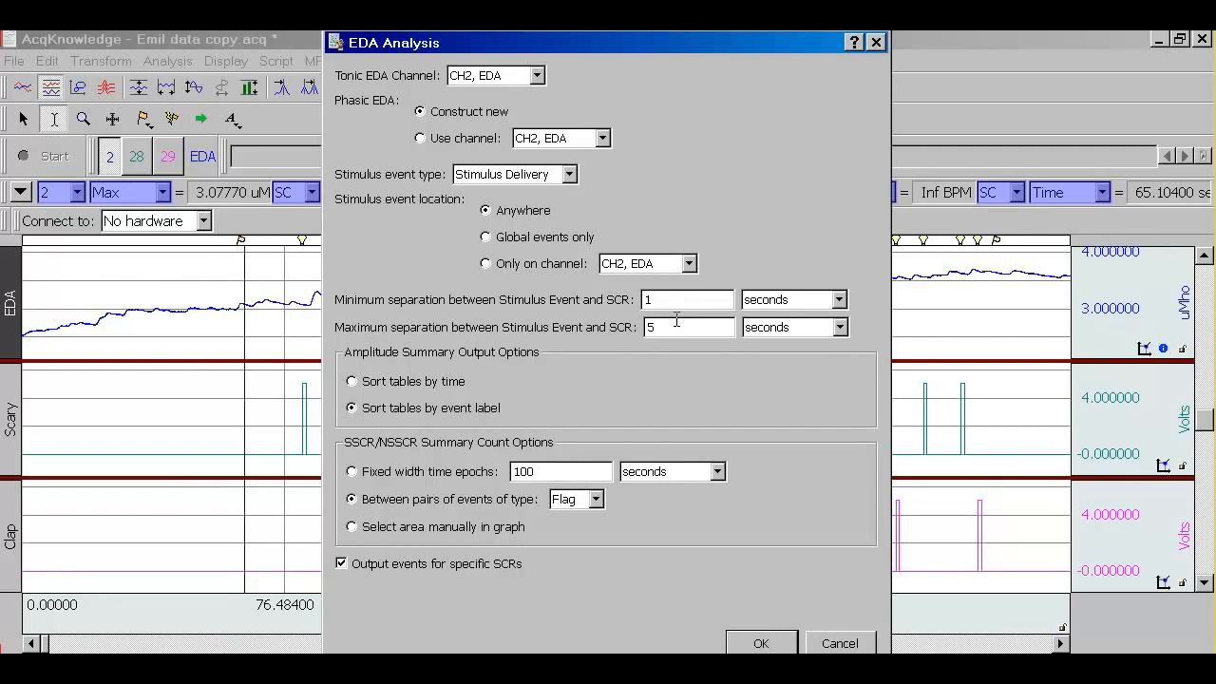
{"action": "left_click", "coordinate": [672, 300]}
{"action": "left_click", "coordinate": [675, 331]}
{"action": "left_click", "coordinate": [668, 299]}
{"action": "left_click", "coordinate": [765, 644]}
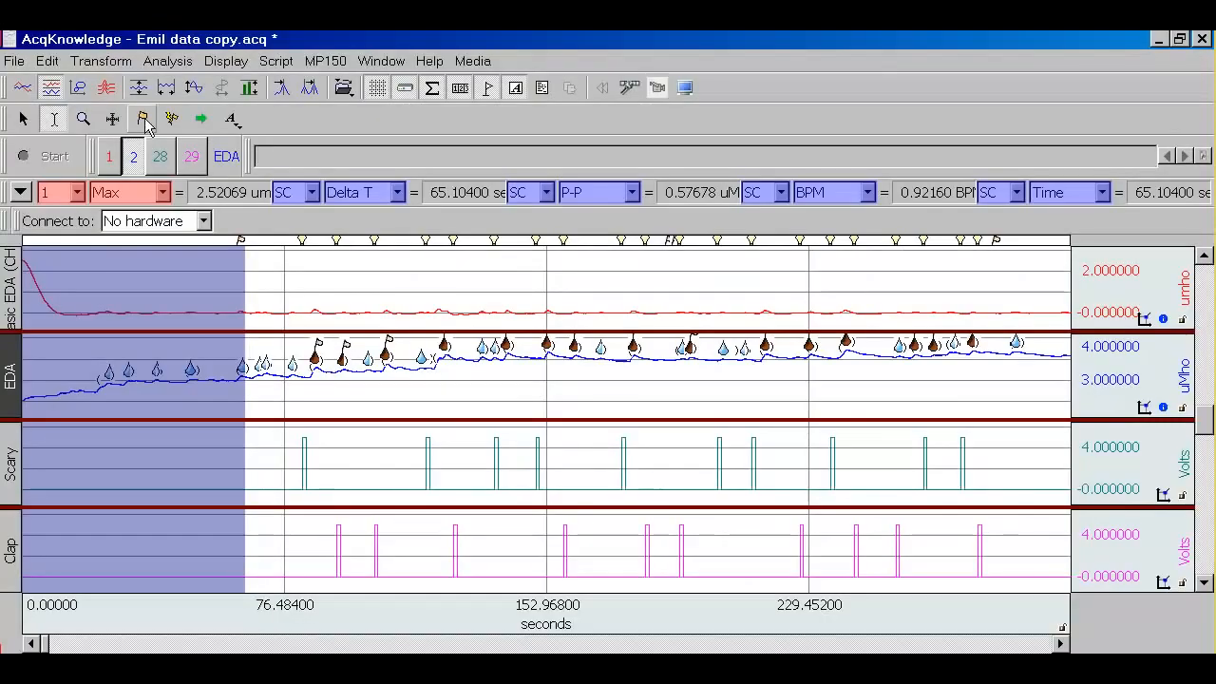
Zoom in on the EDA channel around the flag near 64 seconds and autoscale the waveforms
{"action": "left_click", "coordinate": [83, 119]}
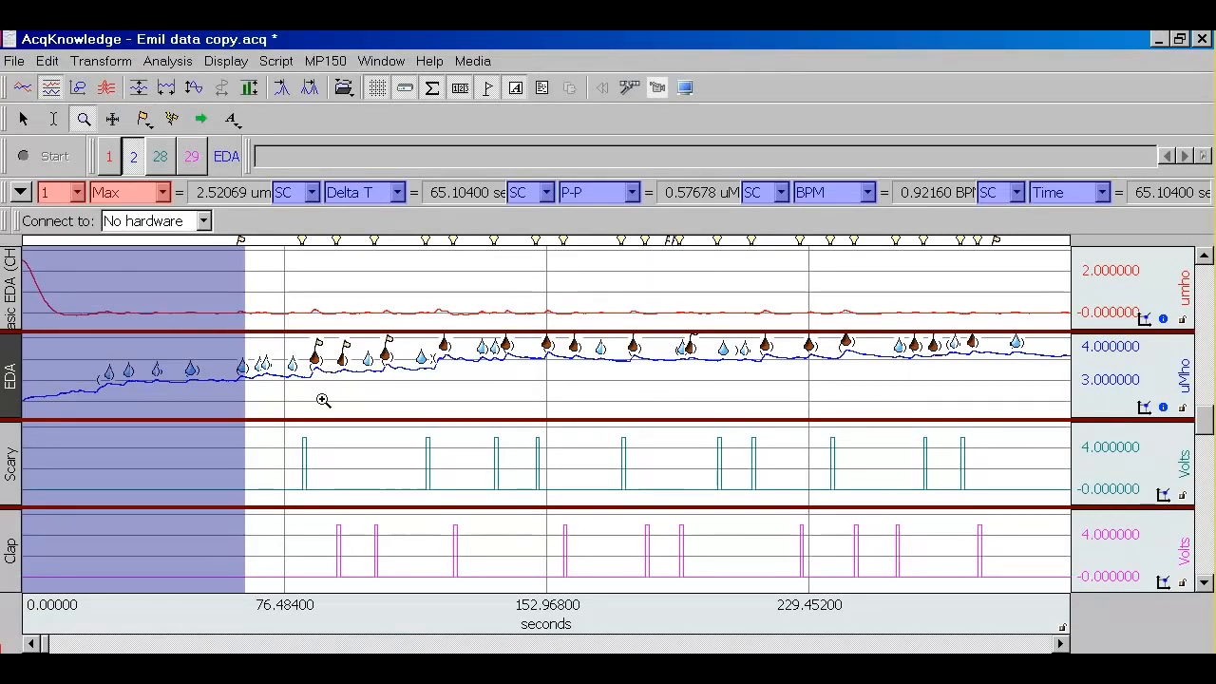
{"action": "left_click_drag", "start_coordinate": [264, 405], "coordinate": [216, 335]}
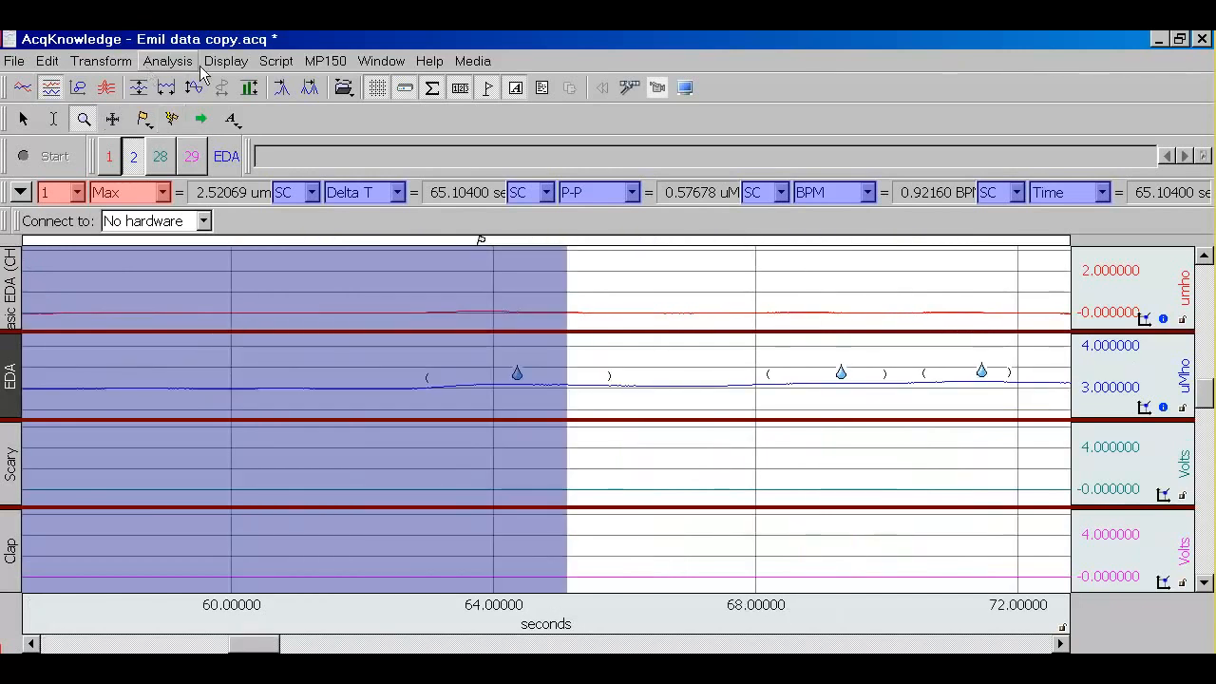
{"action": "left_click", "coordinate": [226, 61]}
{"action": "left_click", "coordinate": [262, 108]}
Inspect the start, end and peak markers of the skin conductance response near 64 seconds
{"action": "left_click", "coordinate": [53, 117]}
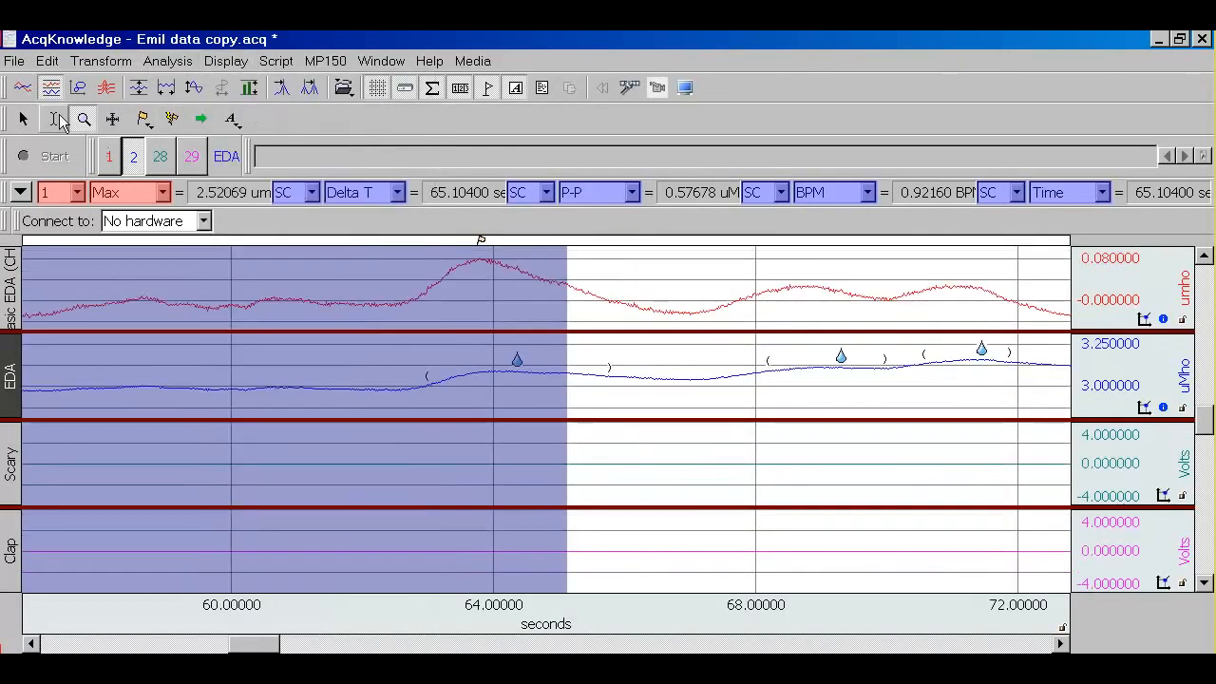
{"action": "left_click", "coordinate": [426, 358]}
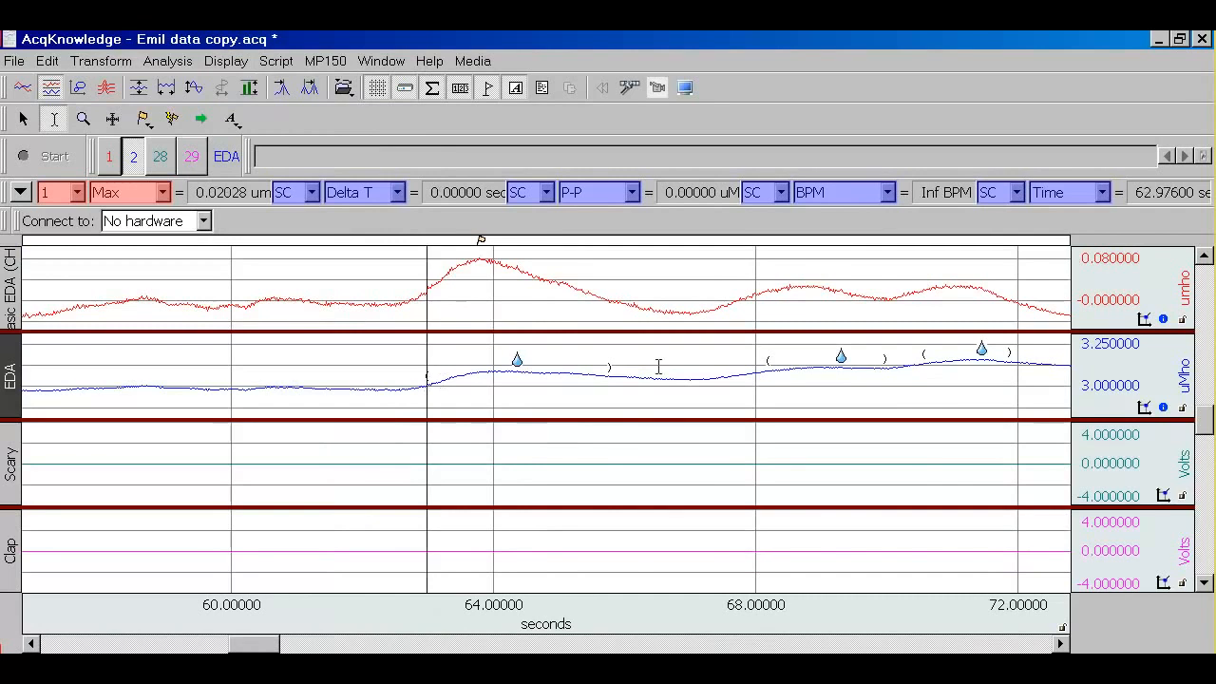
{"action": "left_click", "coordinate": [613, 376]}
{"action": "left_click", "coordinate": [516, 368]}
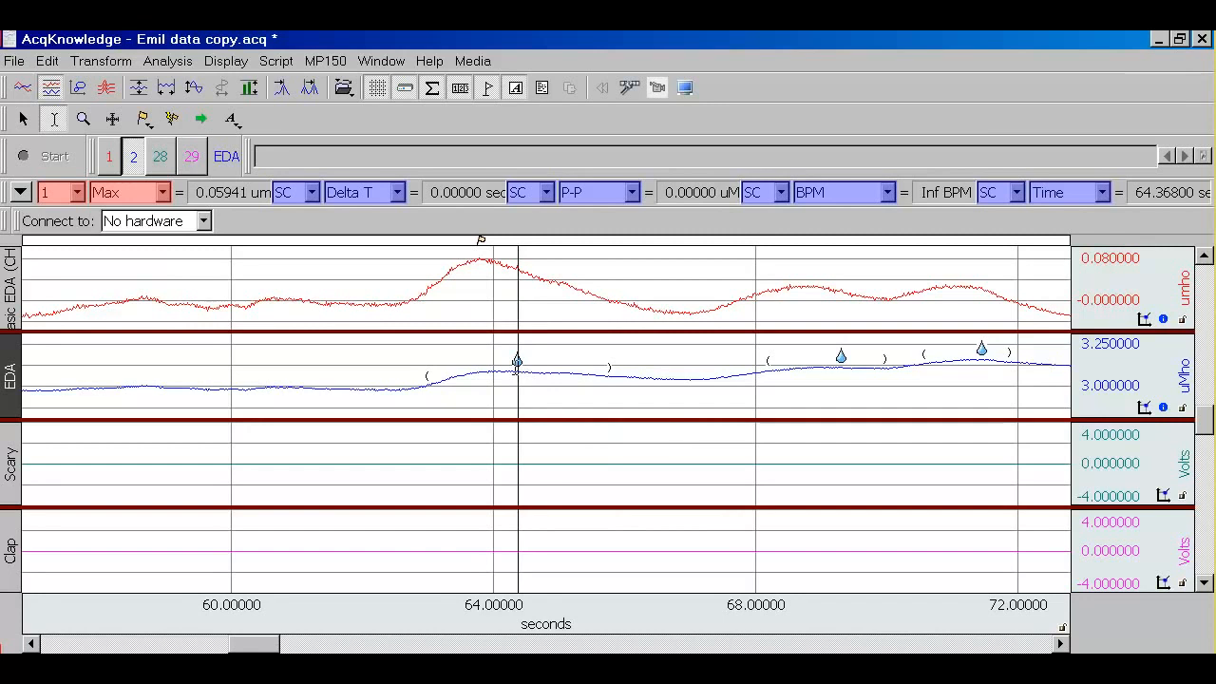
{"action": "mouse_move", "coordinate": [519, 369]}
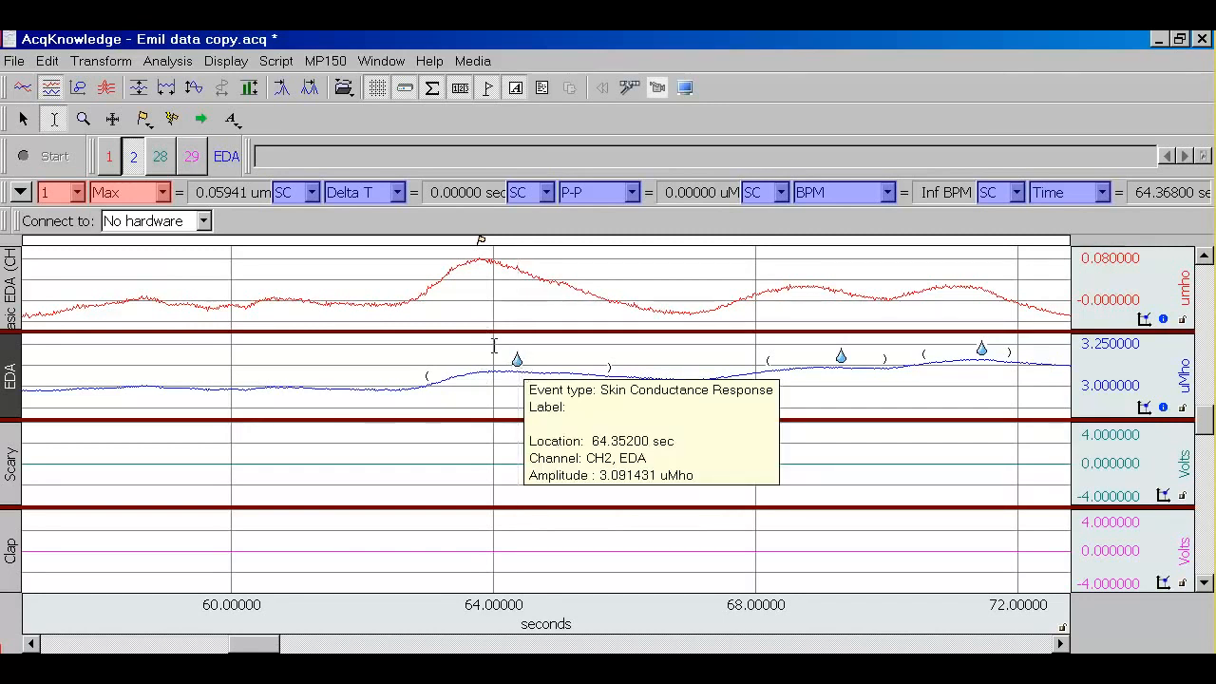
Show the recording from about 89 to 105 seconds, autoscale the waveforms and shift the EDA trace down to reveal its event flag
{"action": "left_click", "coordinate": [959, 644]}
{"action": "left_click", "coordinate": [959, 644]}
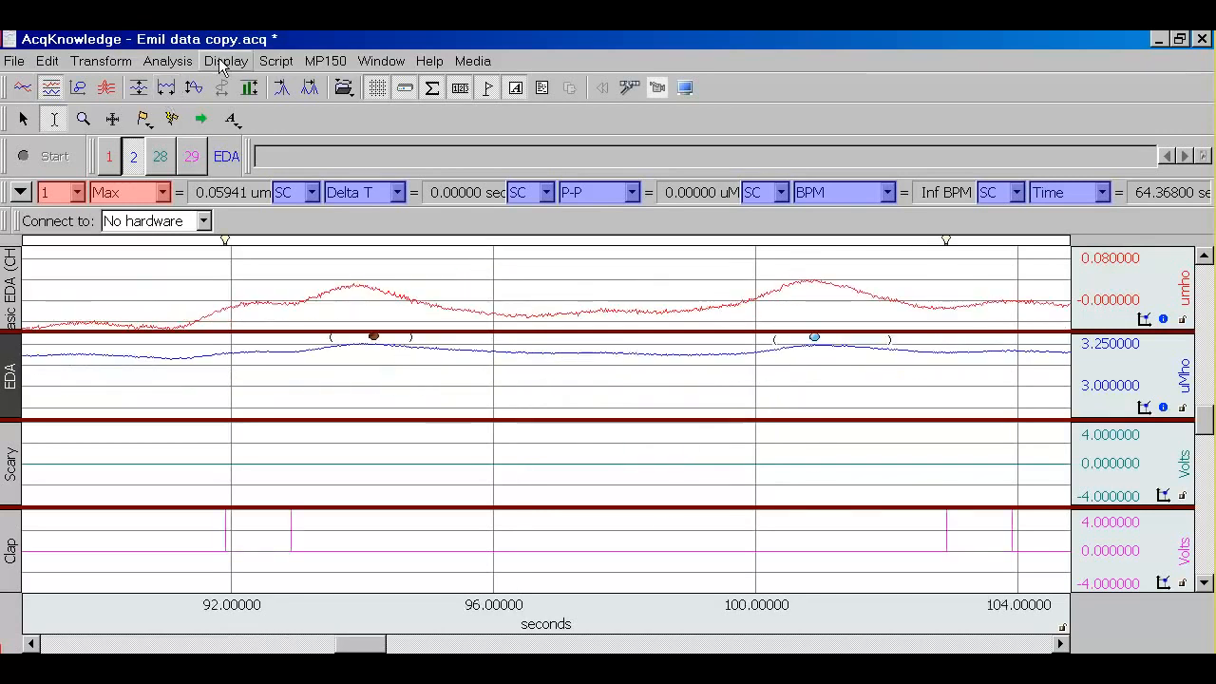
{"action": "left_click", "coordinate": [227, 61]}
{"action": "left_click", "coordinate": [266, 110]}
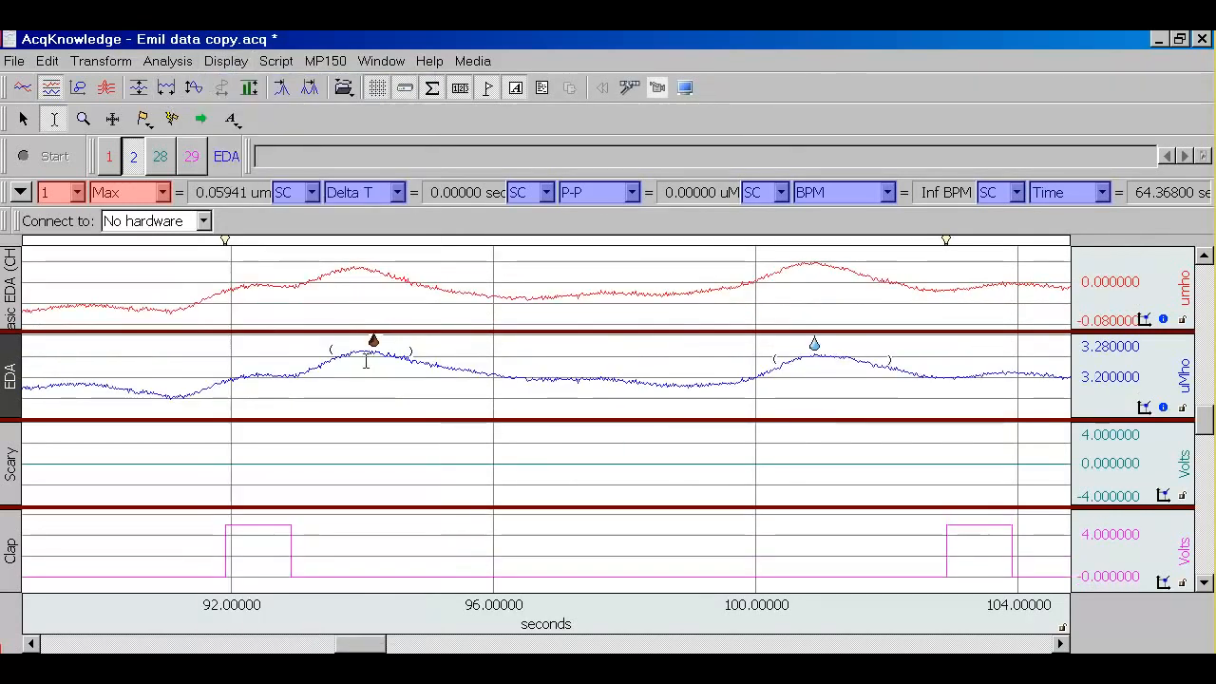
{"action": "left_click", "coordinate": [1204, 257]}
{"action": "left_click", "coordinate": [1205, 257]}
{"action": "left_click", "coordinate": [1205, 257]}
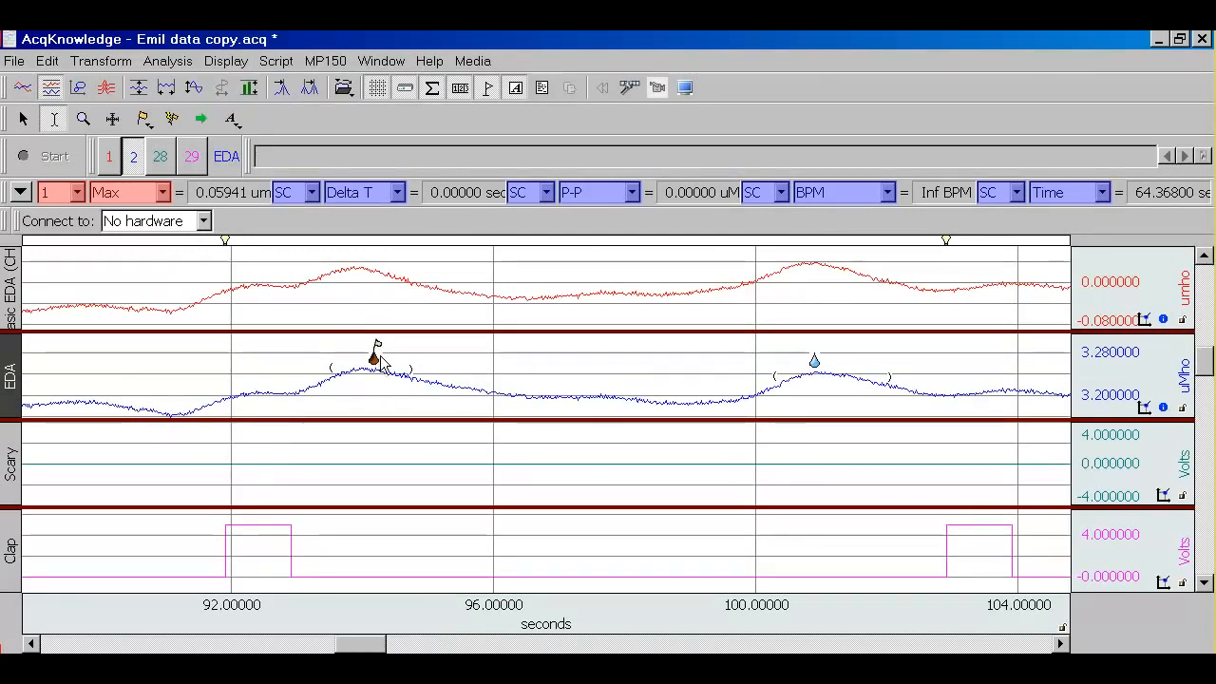
Measure the time from the Clap stimulus near 92 seconds to the start of the specific response that follows it
{"action": "left_click", "coordinate": [226, 546]}
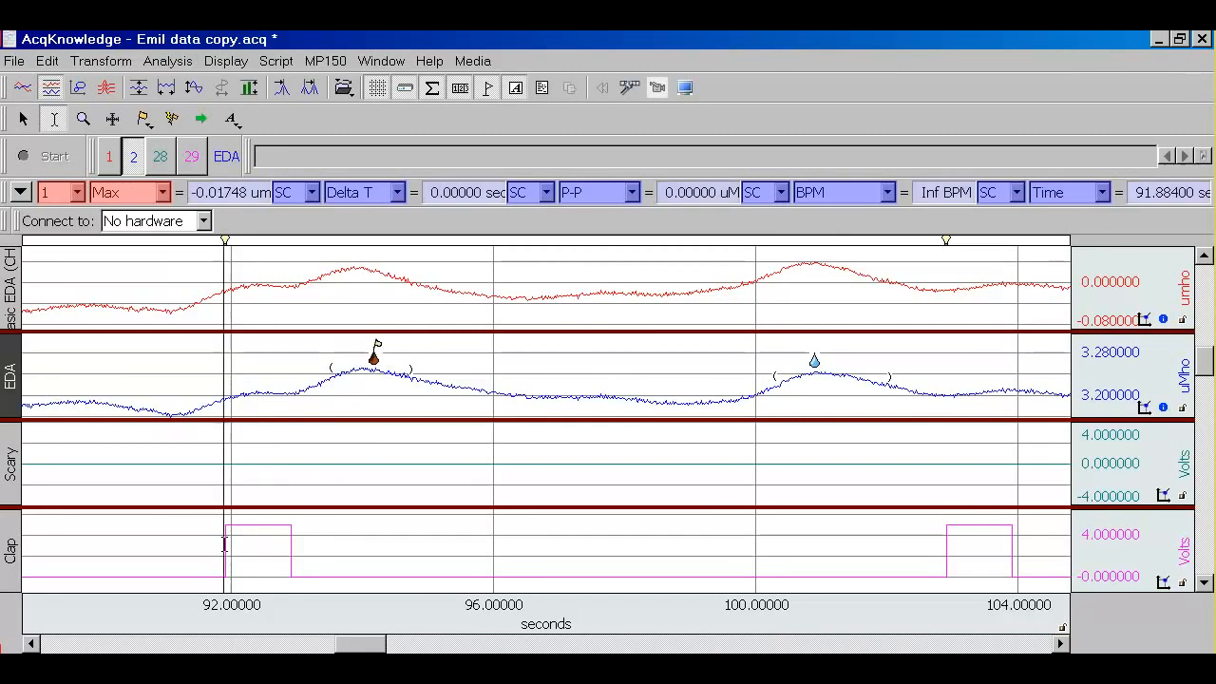
{"action": "left_click", "coordinate": [225, 545]}
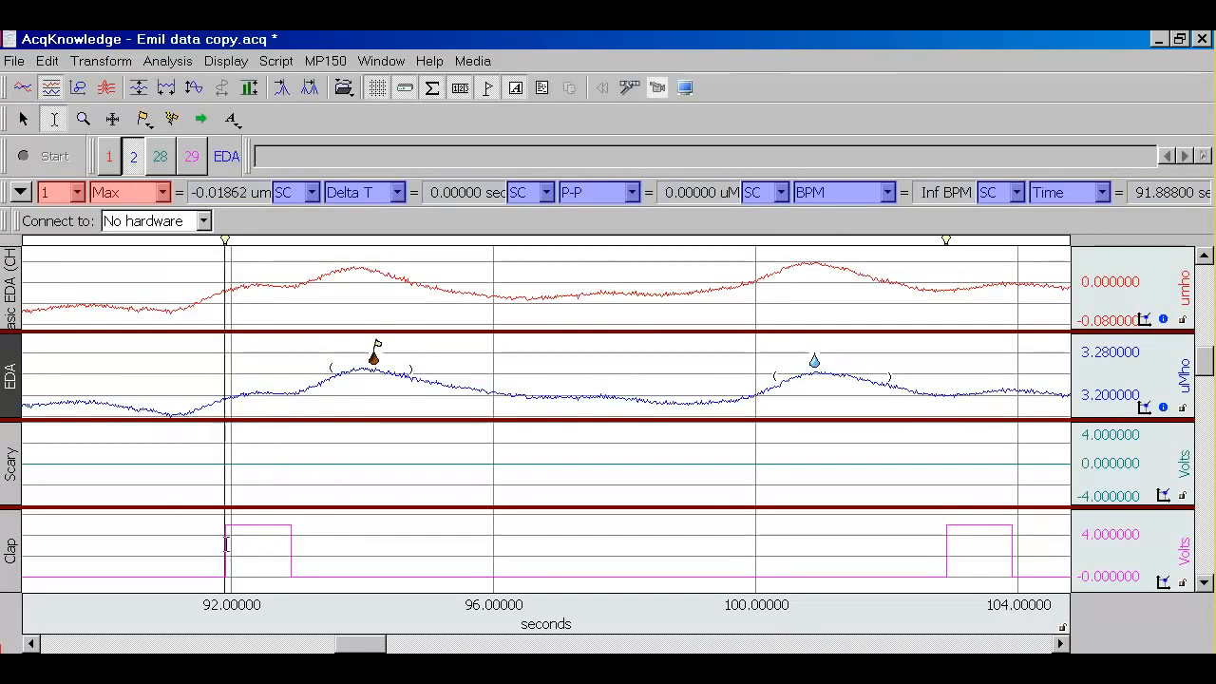
{"action": "left_click_drag", "start_coordinate": [224, 545], "coordinate": [331, 527]}
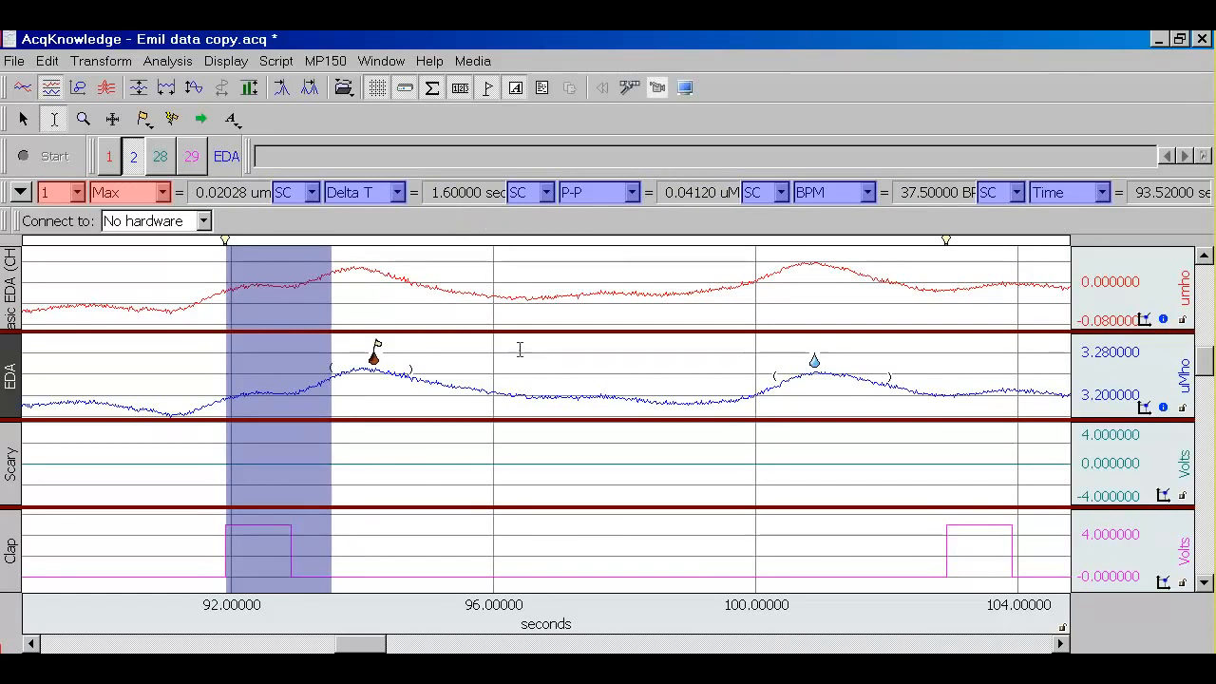
Inspect the start of the non-specific response near 100 seconds and the specific response near 105 seconds, autoscaling the waveforms
{"action": "left_click", "coordinate": [771, 387]}
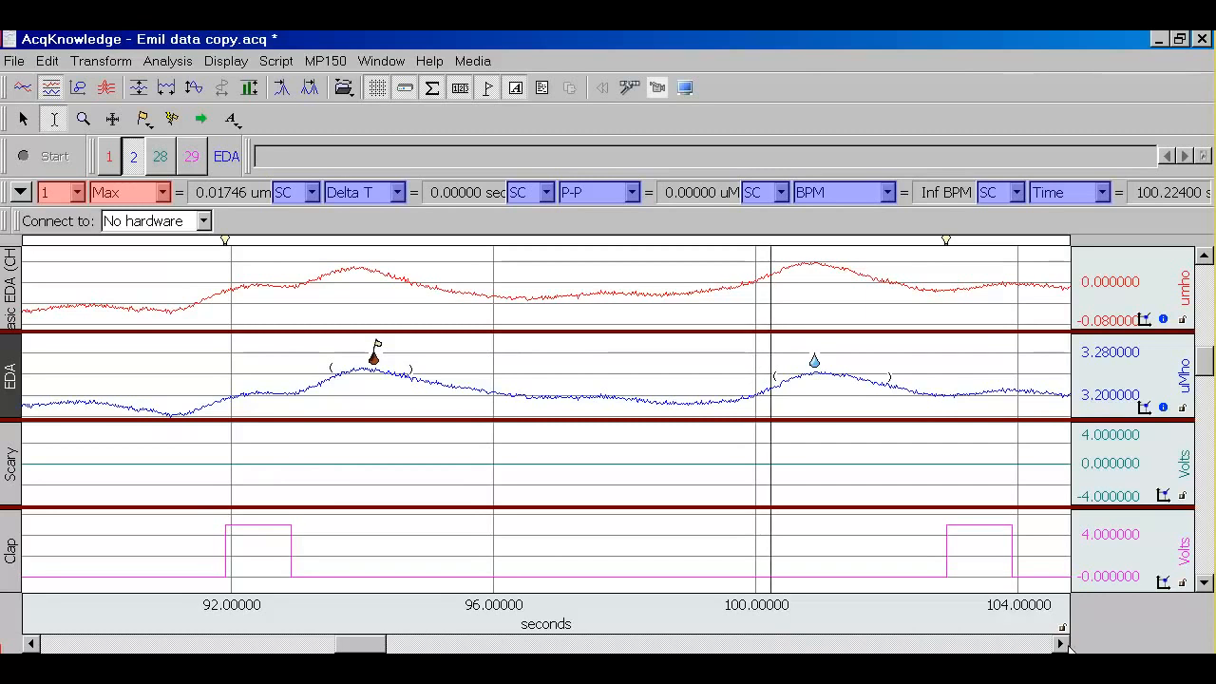
{"action": "left_click", "coordinate": [1061, 645]}
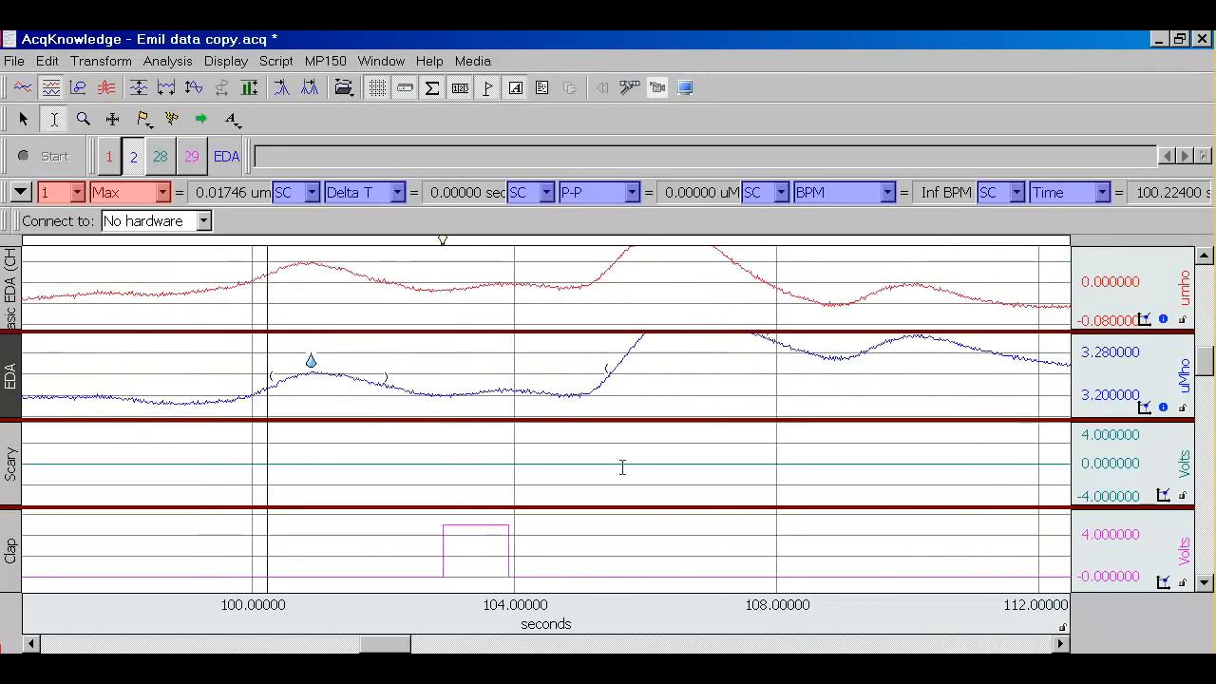
{"action": "left_click", "coordinate": [619, 389]}
{"action": "left_click", "coordinate": [227, 61]}
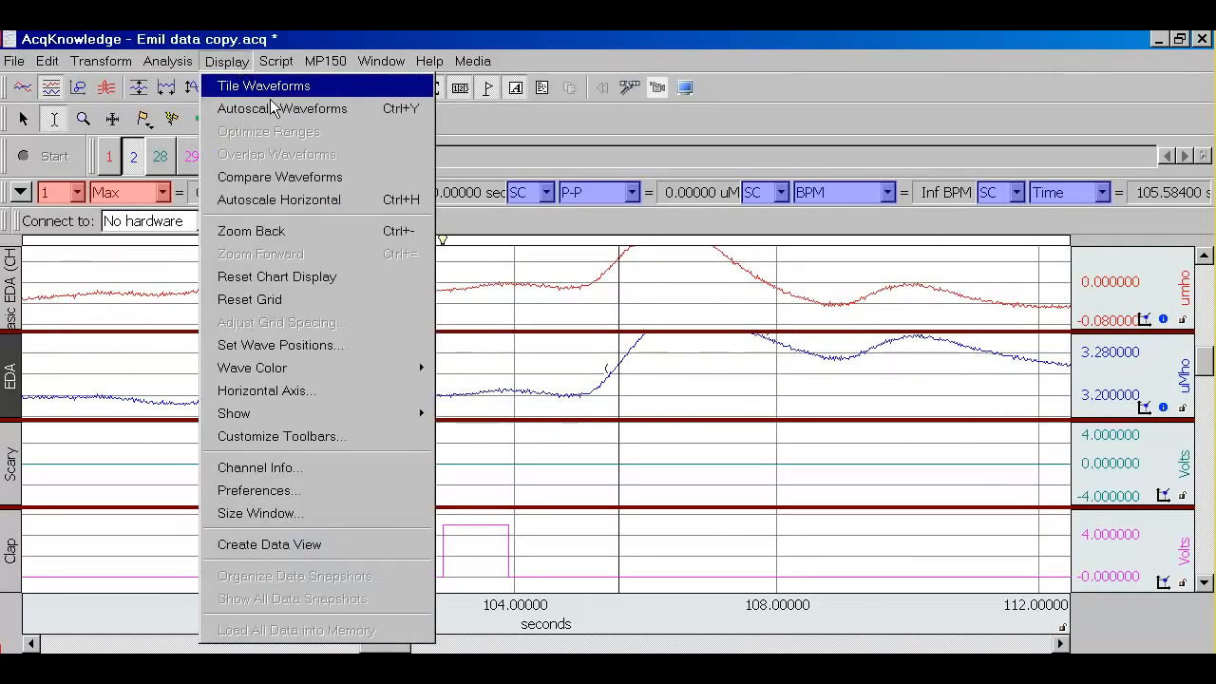
{"action": "left_click", "coordinate": [276, 108]}
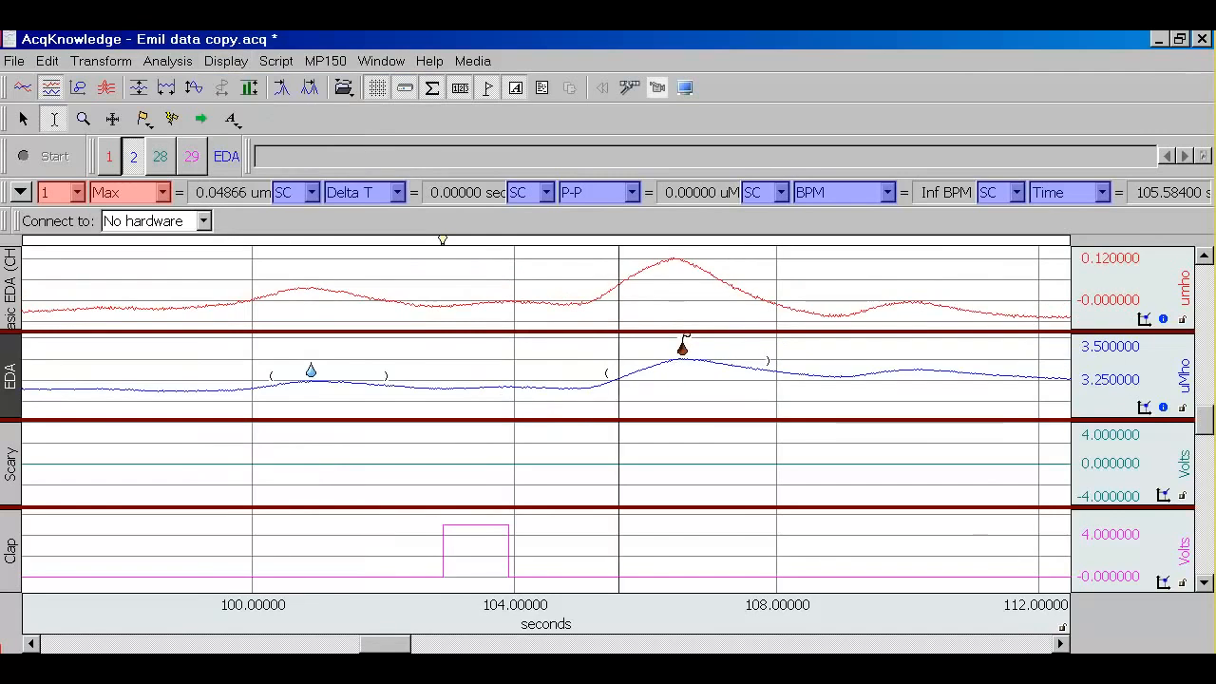
Advance the recording to about 129 to 144 seconds and tile the waveforms to review the remaining responses
{"action": "left_click", "coordinate": [1061, 645]}
{"action": "left_click", "coordinate": [1063, 647]}
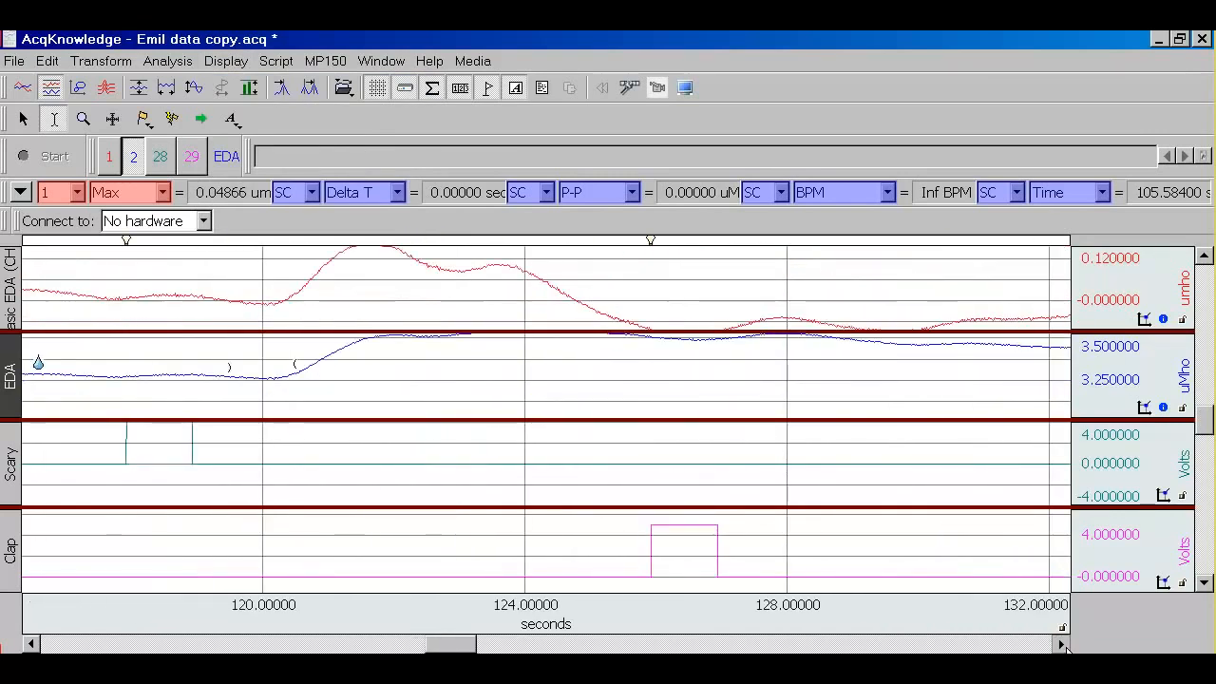
{"action": "left_click", "coordinate": [1063, 646]}
{"action": "left_click", "coordinate": [1063, 646]}
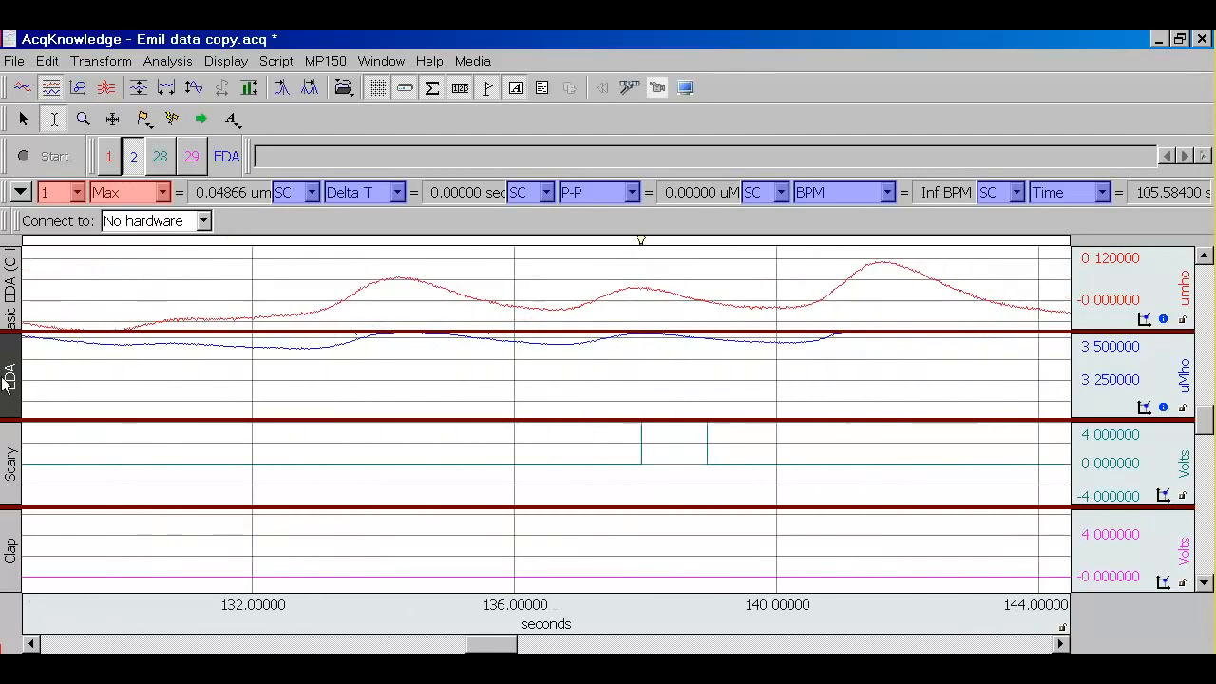
{"action": "left_click", "coordinate": [226, 61]}
{"action": "left_click", "coordinate": [266, 87]}
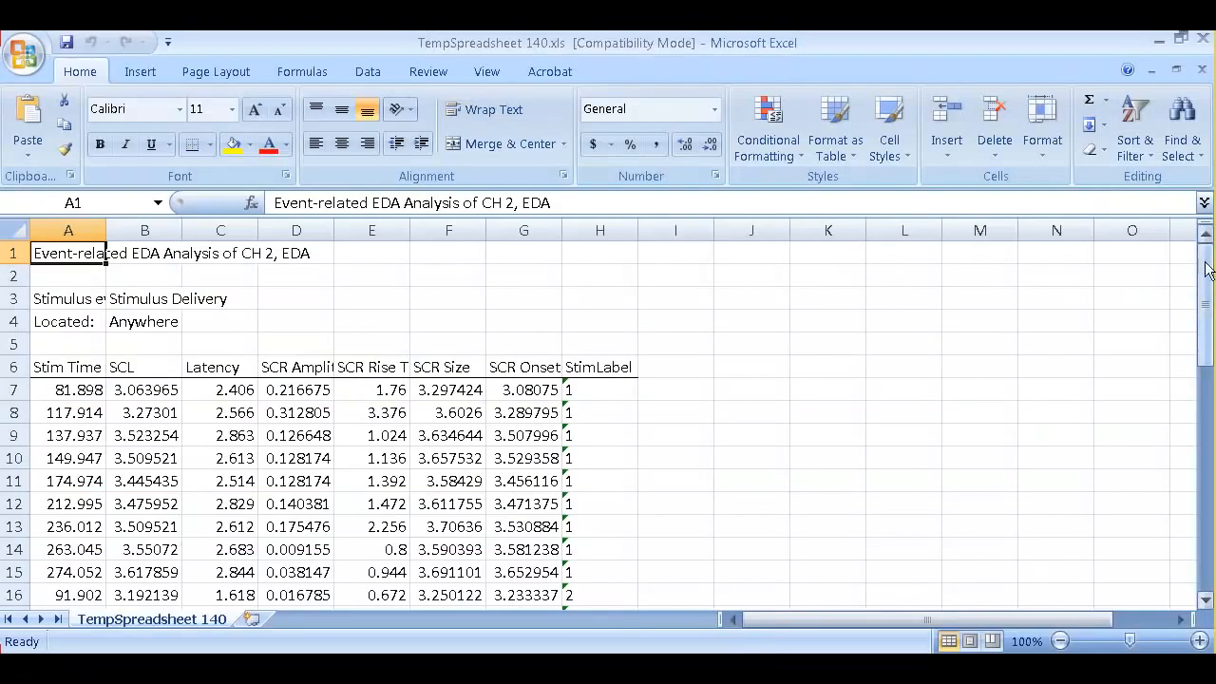
Switch to TempSpreadsheet 140.xls in Excel and examine the SCR amplitude and StimLabel of the first stimulus in the event-related EDA table
{"action": "left_click_drag", "start_coordinate": [1203, 273], "coordinate": [1203, 295]}
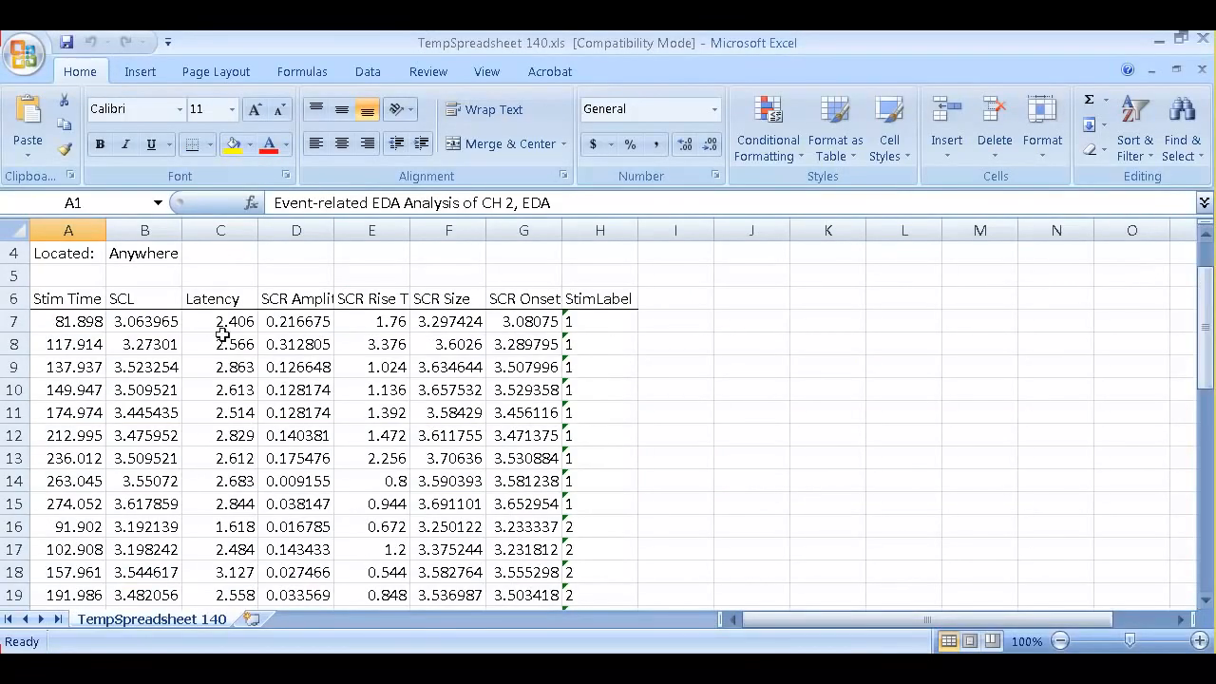
{"action": "left_click", "coordinate": [304, 321]}
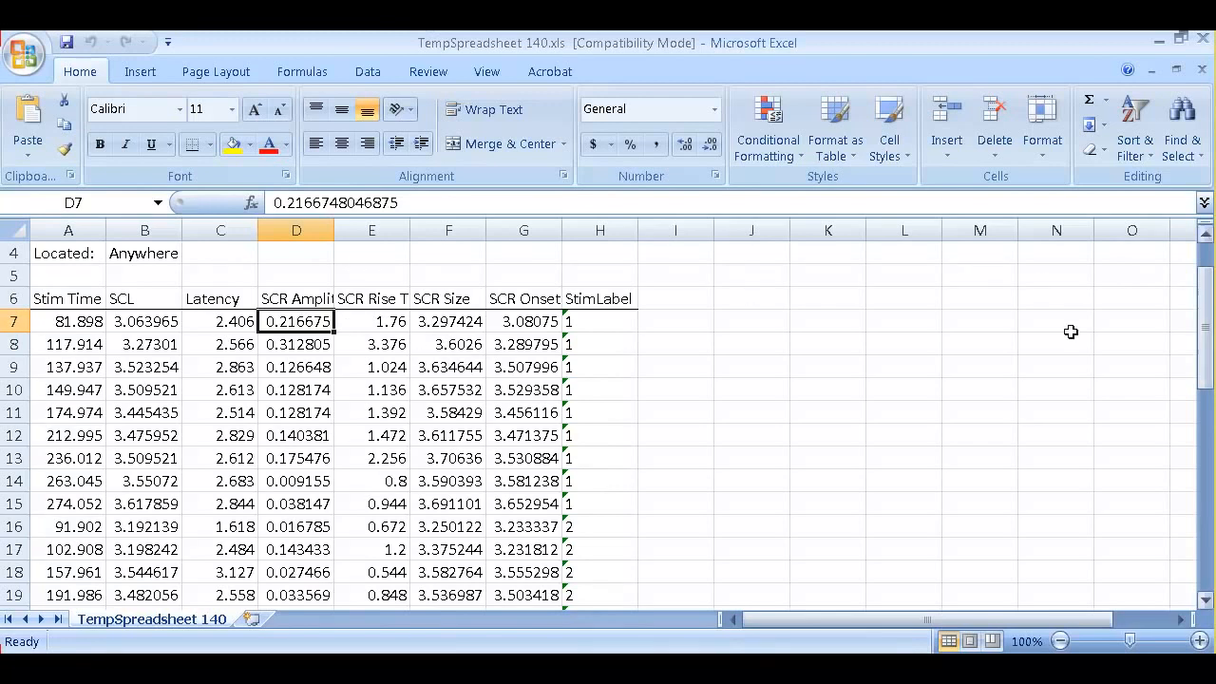
{"action": "mouse_move", "coordinate": [1204, 312]}
{"action": "left_mouse_down"}
{"action": "mouse_move", "coordinate": [1208, 366]}
{"action": "mouse_move", "coordinate": [1207, 323]}
{"action": "left_mouse_up"}
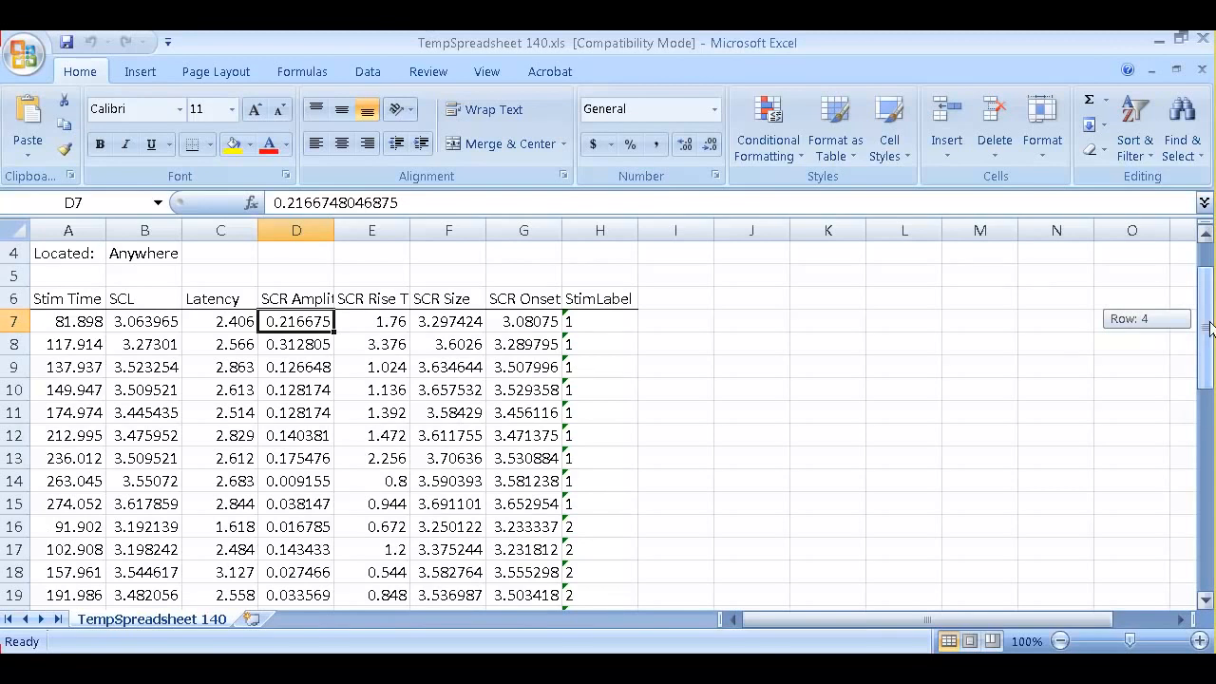
{"action": "left_click", "coordinate": [626, 326]}
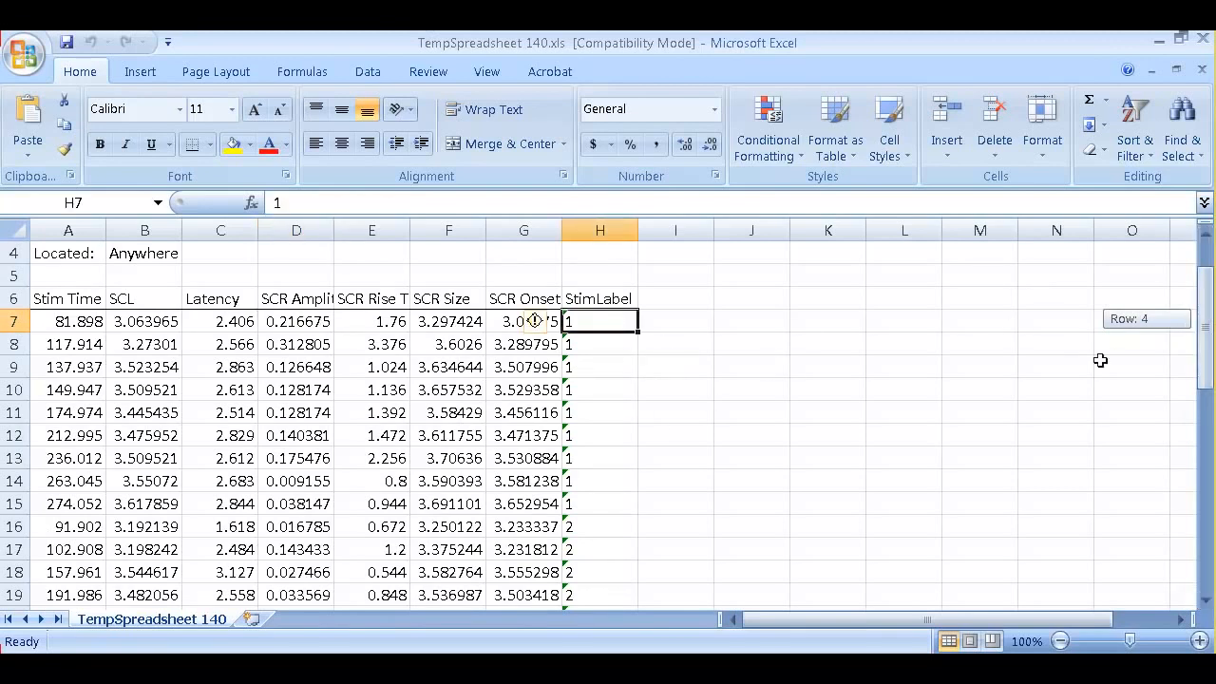
Examine the stimulus labels of the first two entries in the Unmatched Stimulus Event Summary
{"action": "left_click_drag", "start_coordinate": [1207, 326], "coordinate": [1195, 429]}
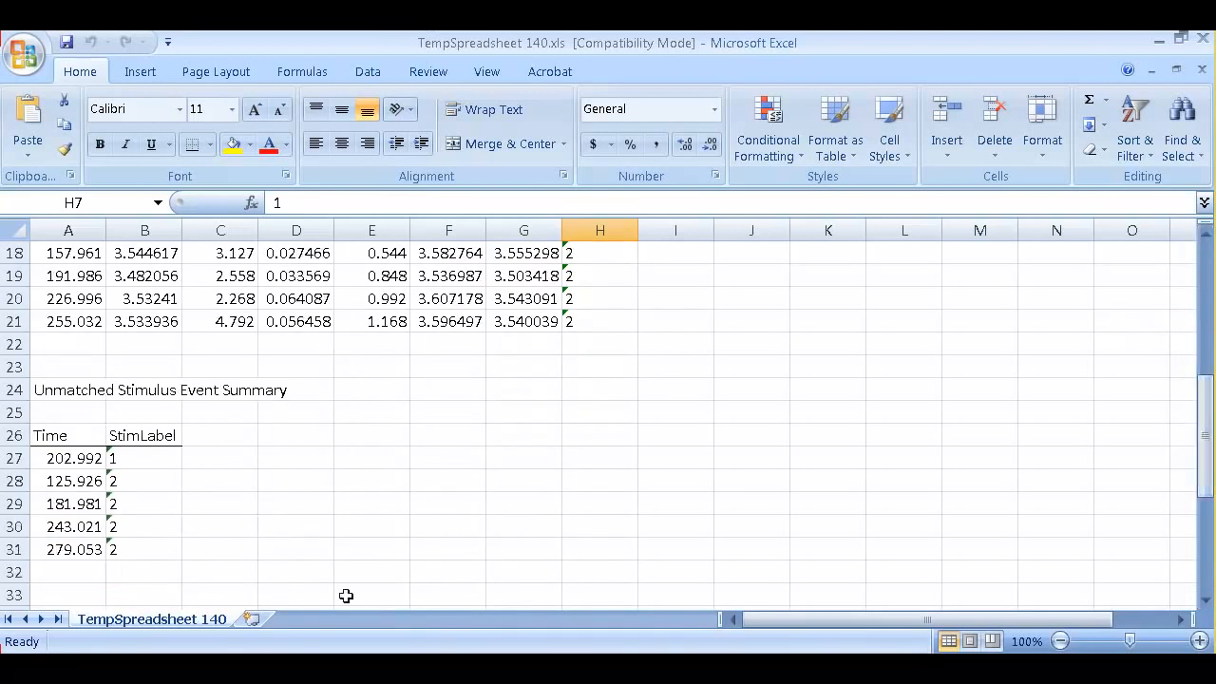
{"action": "left_click", "coordinate": [154, 464]}
{"action": "left_click", "coordinate": [152, 480]}
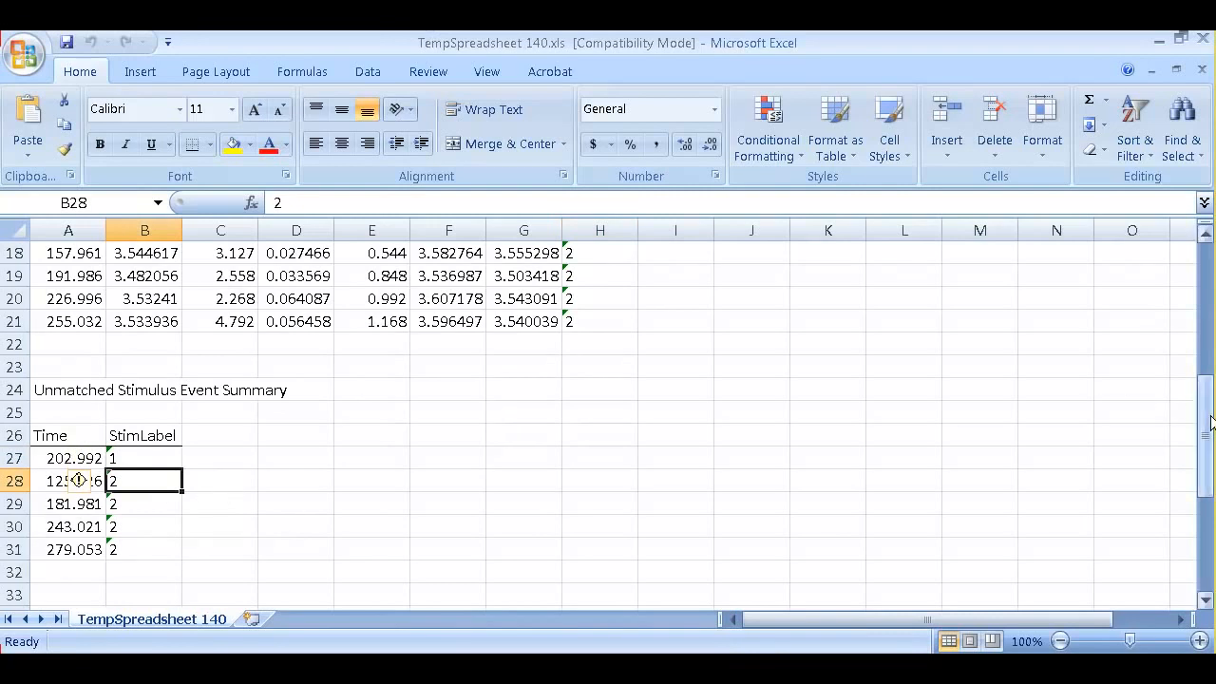
Examine the amplitude, magnitude and Freq% values for label 1 in the Stimulus Matching Summary
{"action": "left_click_drag", "start_coordinate": [1205, 441], "coordinate": [1202, 535]}
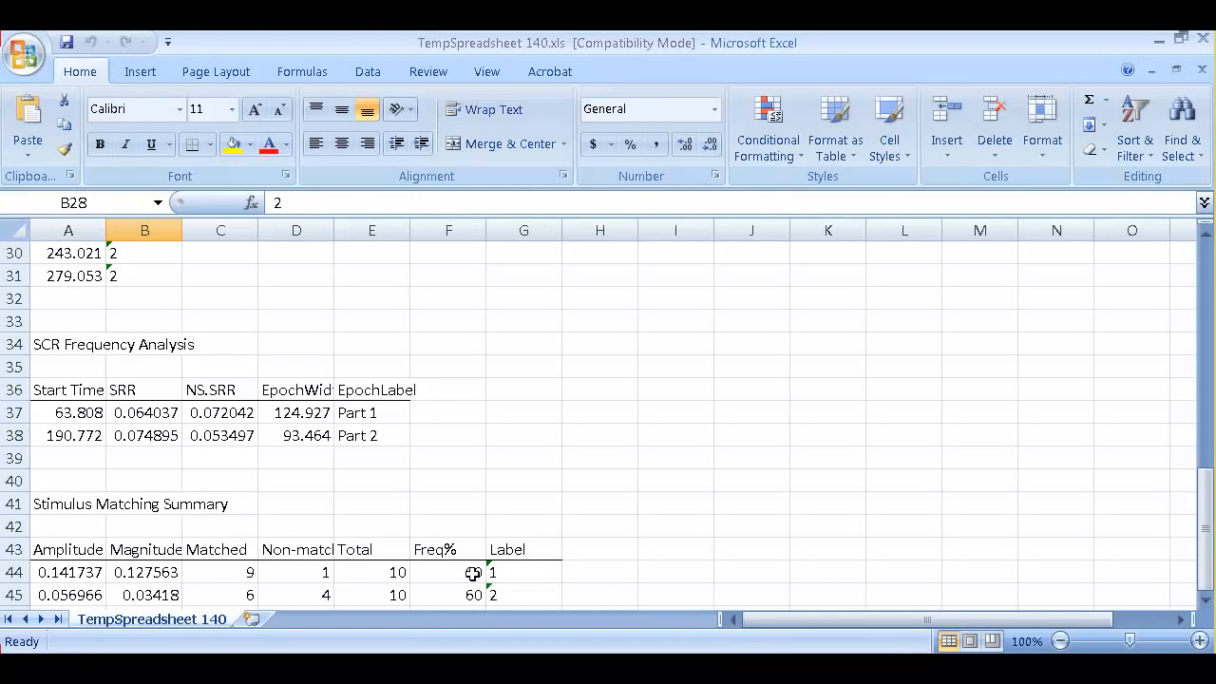
{"action": "left_click", "coordinate": [88, 574]}
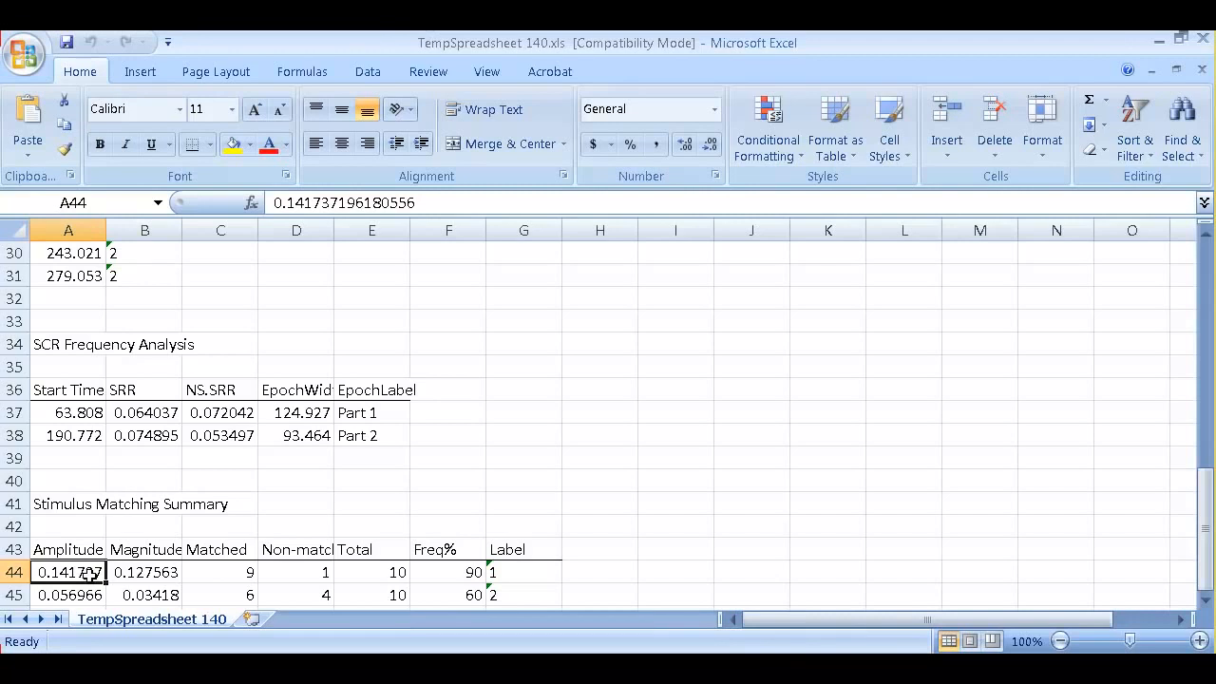
{"action": "left_click", "coordinate": [142, 573]}
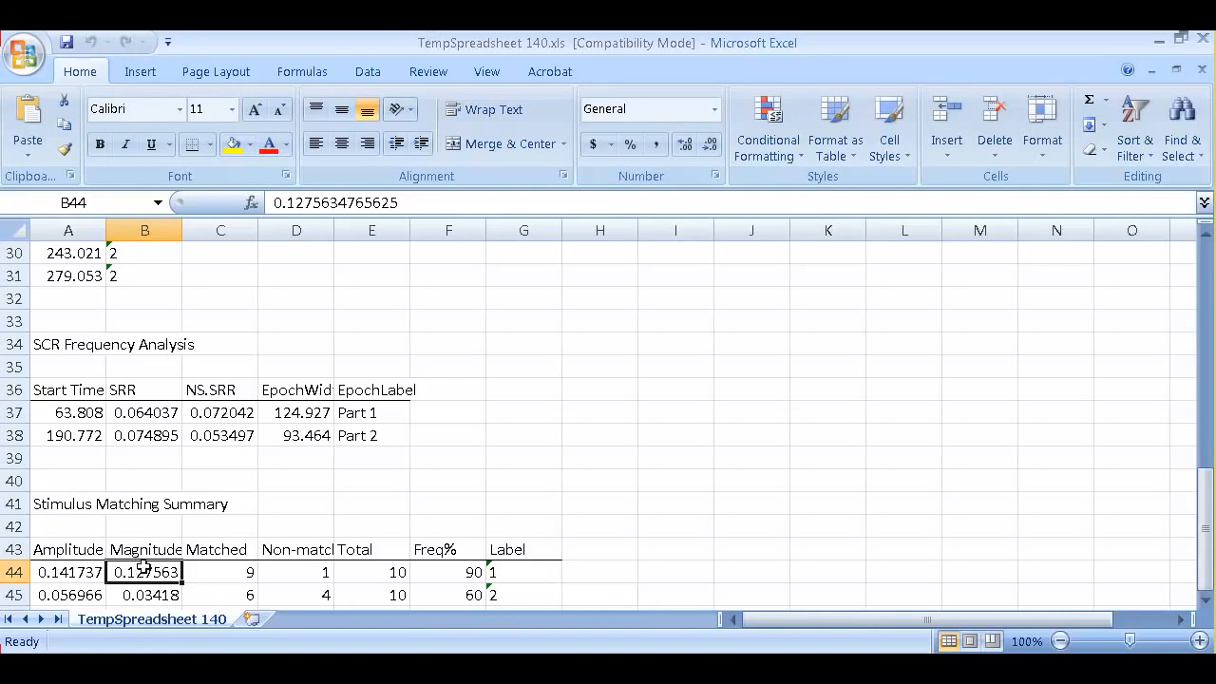
{"action": "left_click", "coordinate": [468, 572]}
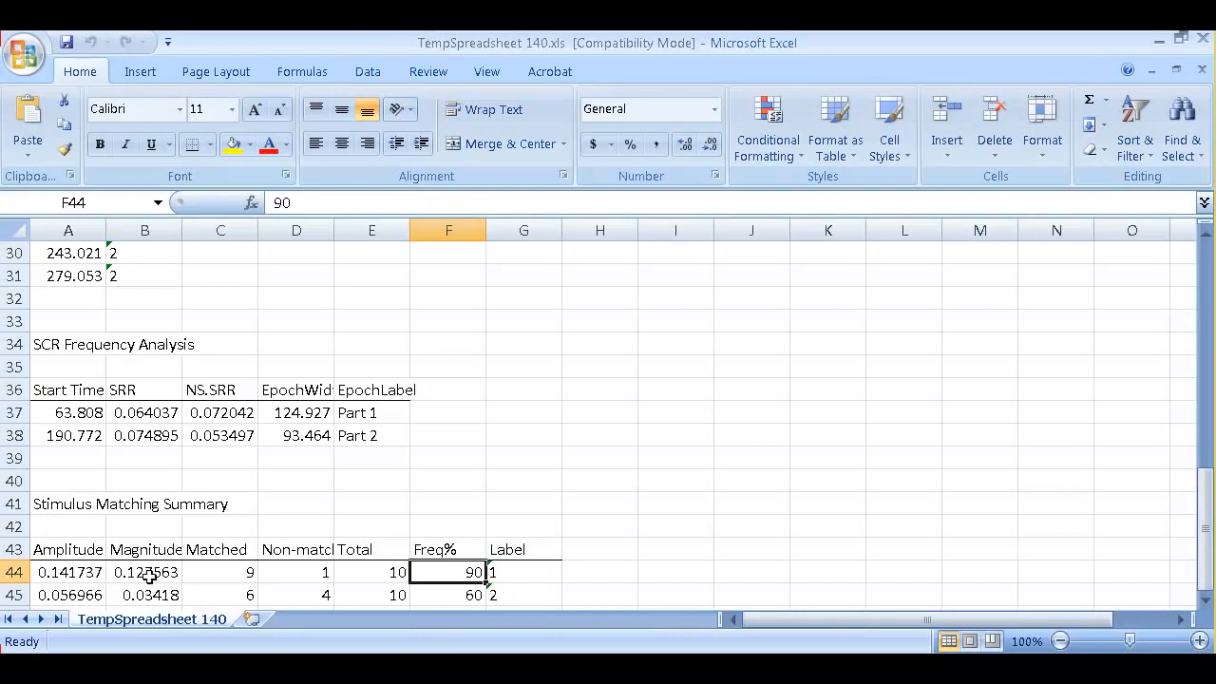
Examine the Part 1 epoch in the SCR Frequency Analysis table, beginning with its start time
{"action": "left_click", "coordinate": [67, 414]}
{"action": "scroll", "coordinate": [343, 414], "scroll_direction": "up", "scroll_amount": 1}
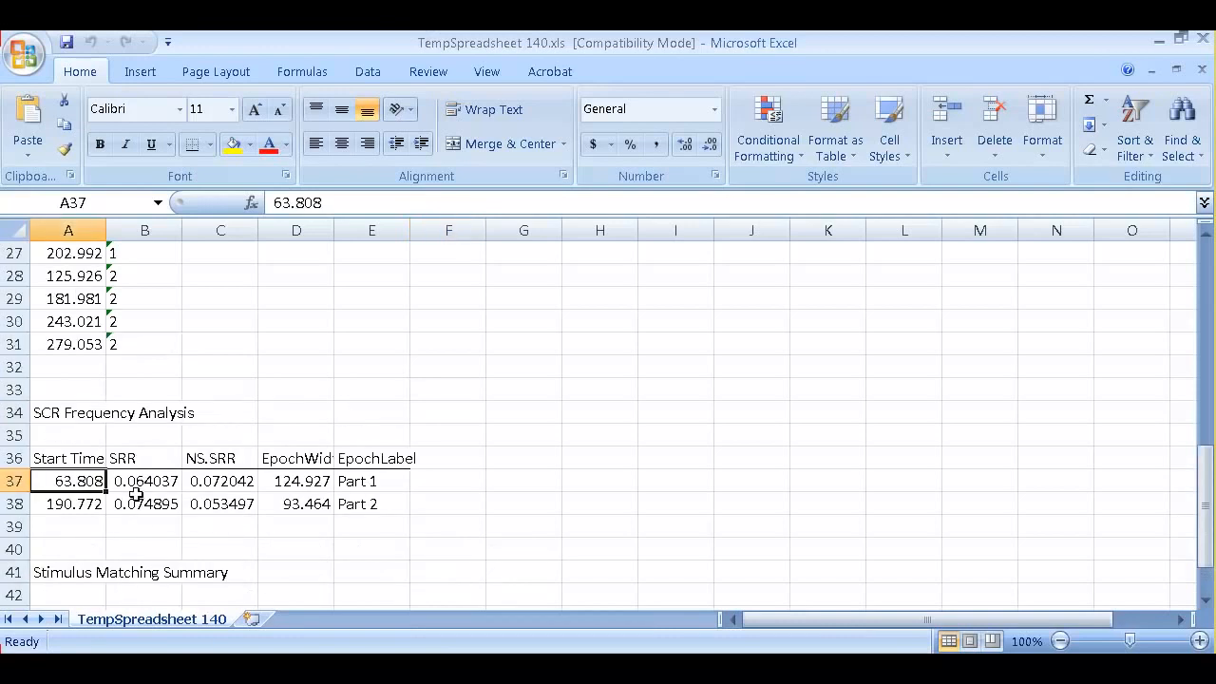